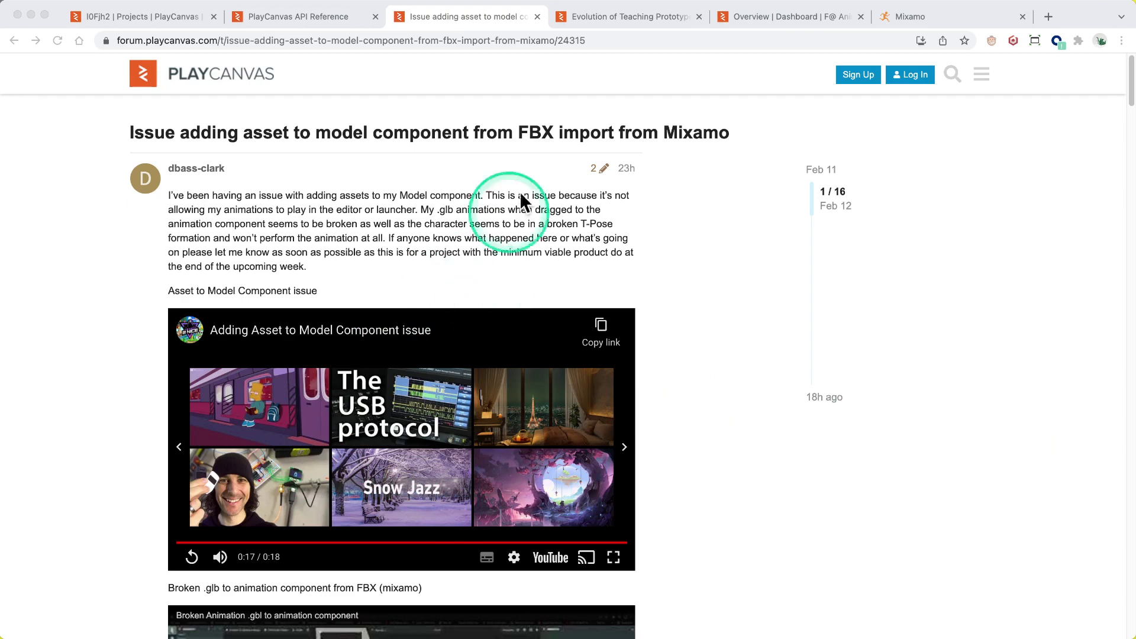
Glance at the Mixamo site, then close the Evolution of Teaching Prototype tab
left_click(890, 17)
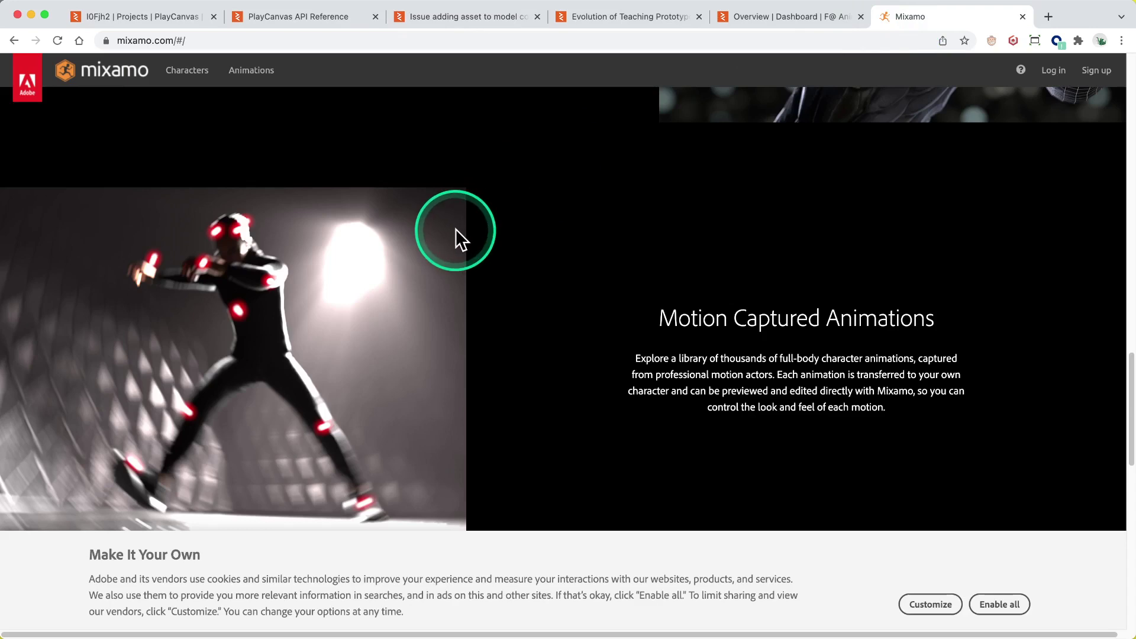
scroll(443, 247, "up", 2)
scroll(442, 247, "up", 5)
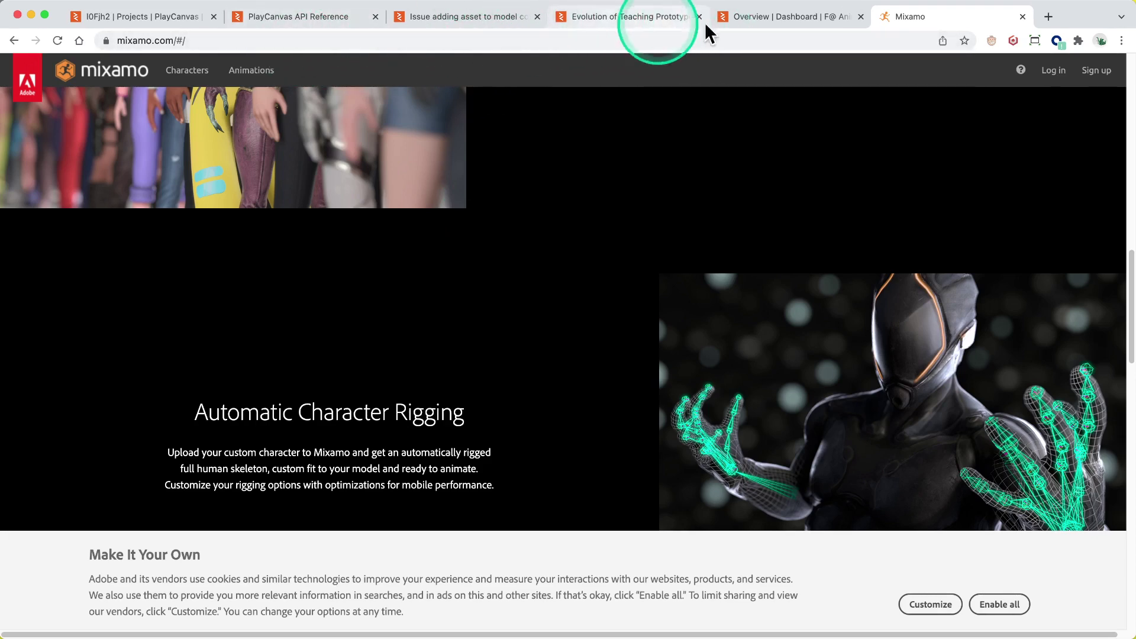
left_click(619, 17)
left_click(486, 17)
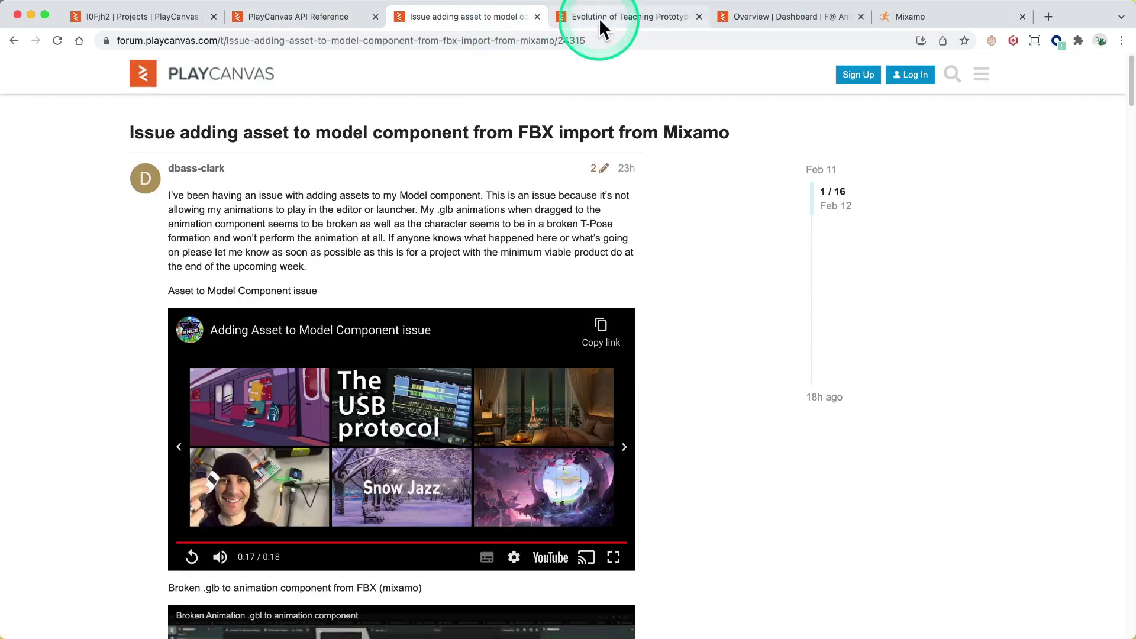
left_click(699, 16)
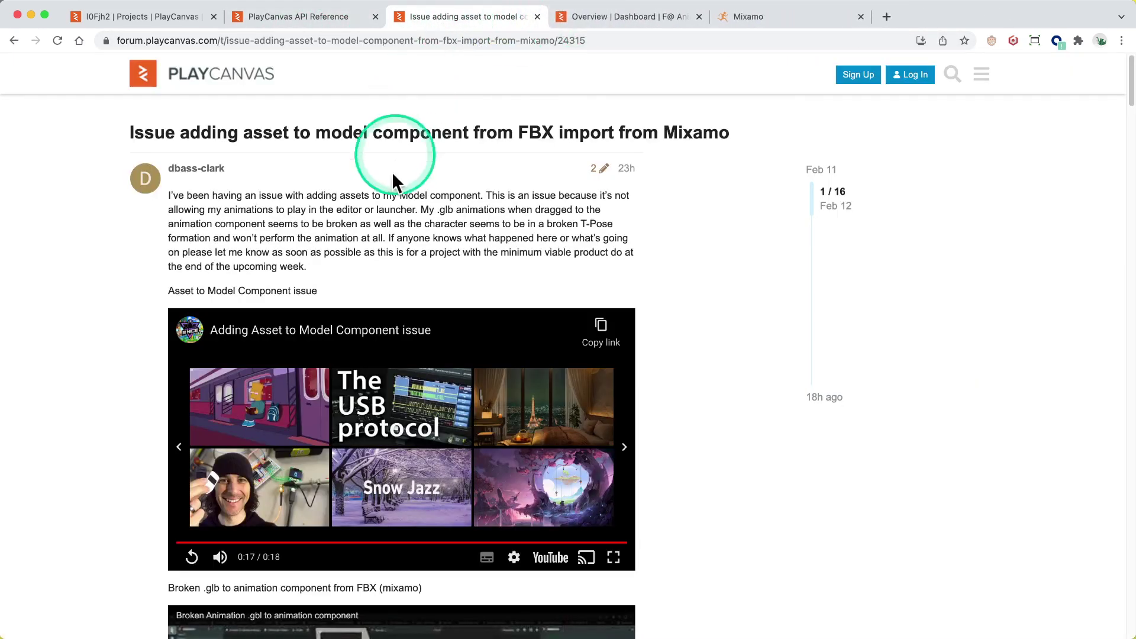
Replay the thread's embedded issue video, pause it at 0:13 and dismiss More videos
left_click(191, 557)
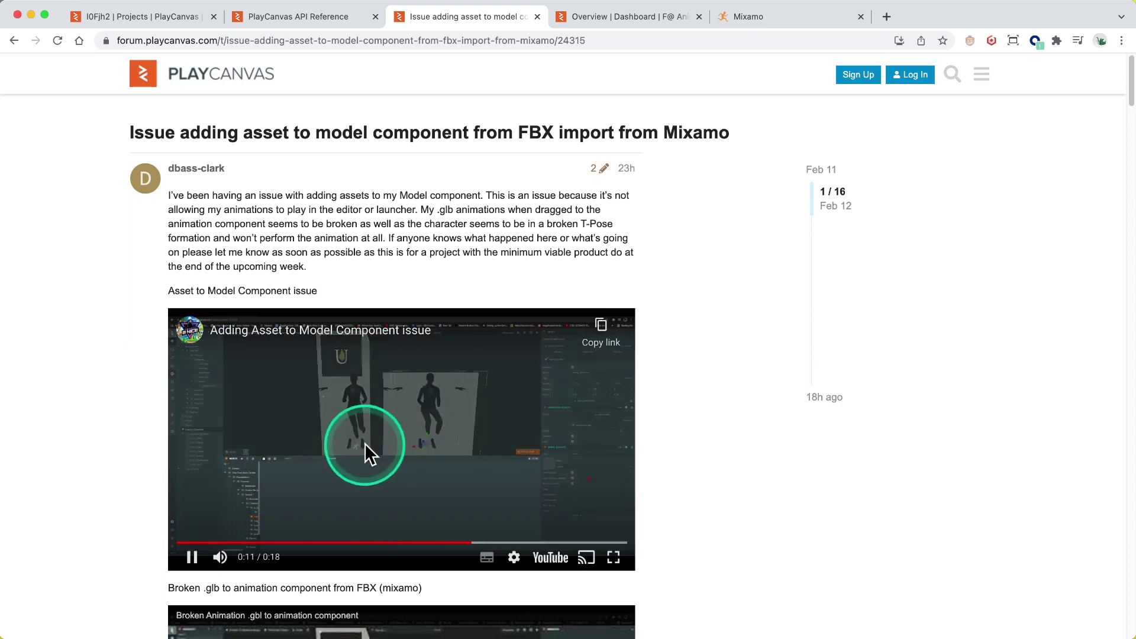
left_click(192, 558)
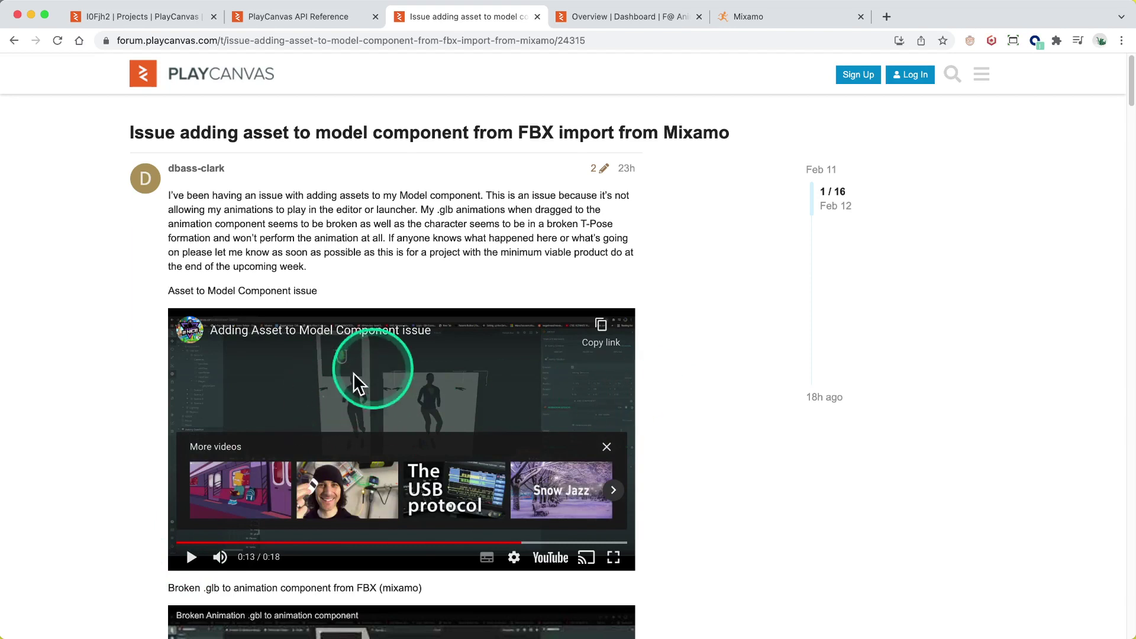
left_click(607, 448)
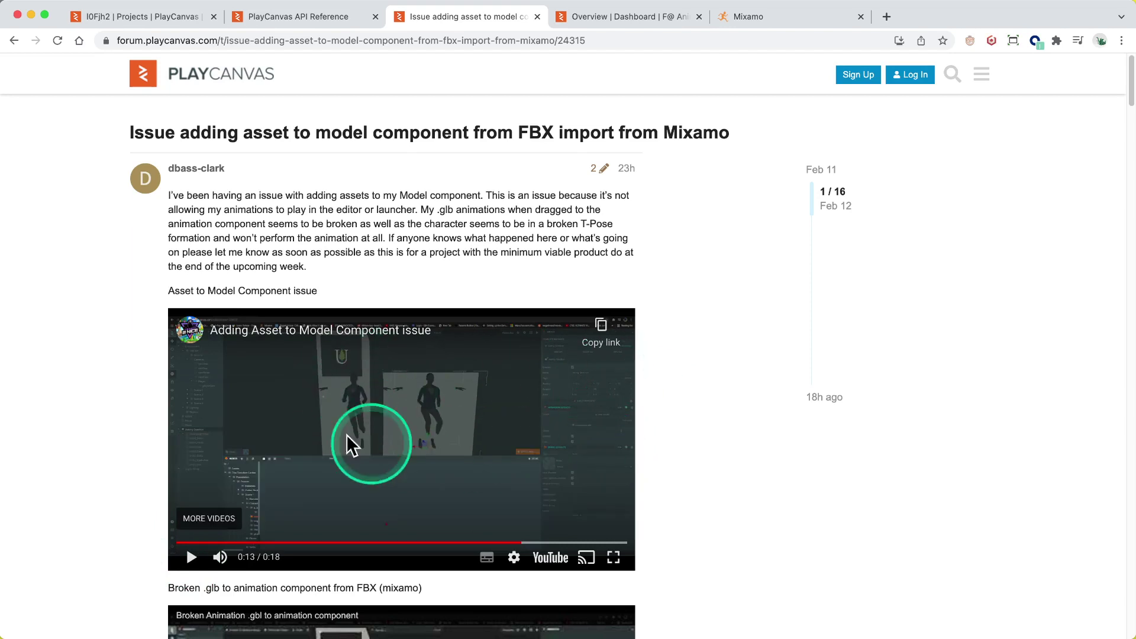
left_click(680, 397)
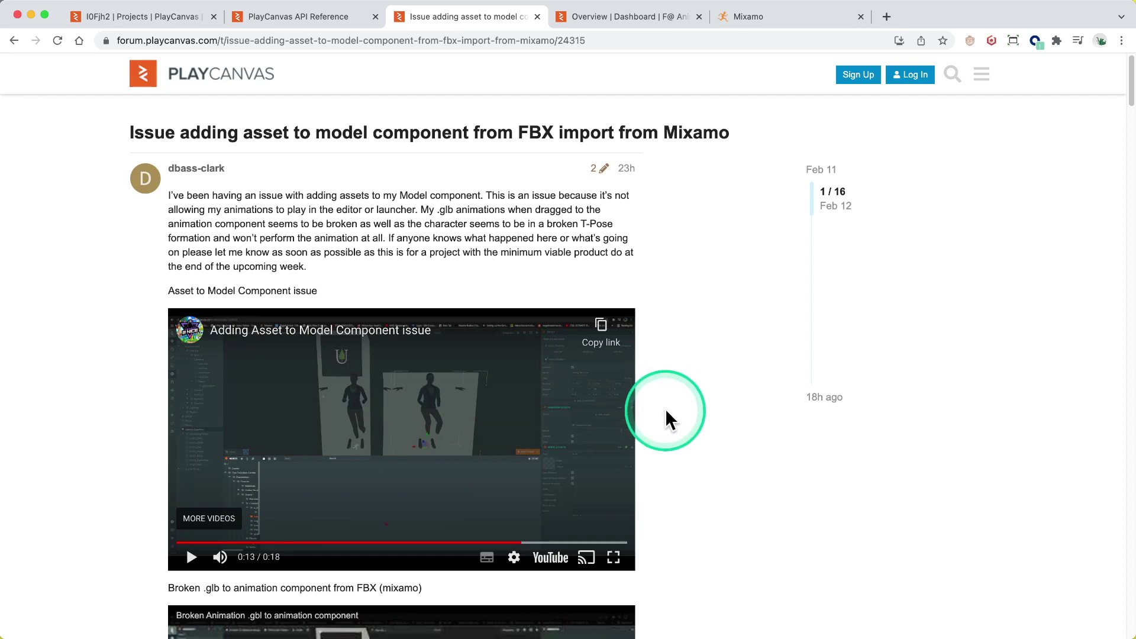
Scroll down through the forum thread's replies
scroll(669, 411, "down", 1)
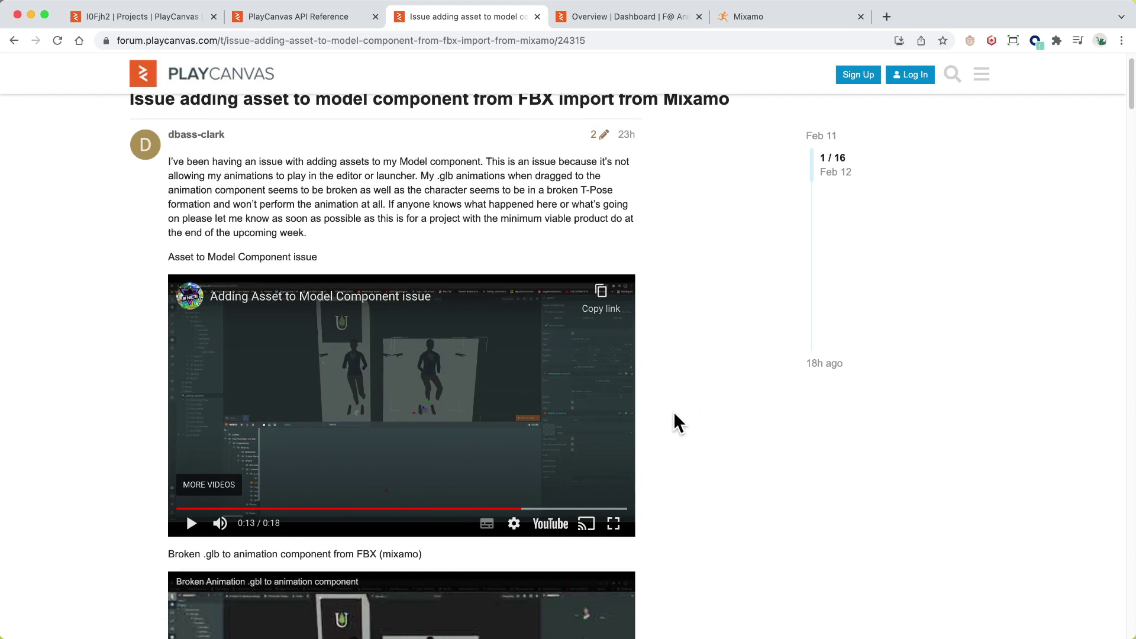
scroll(598, 357, "down", 5)
scroll(598, 358, "down", 1)
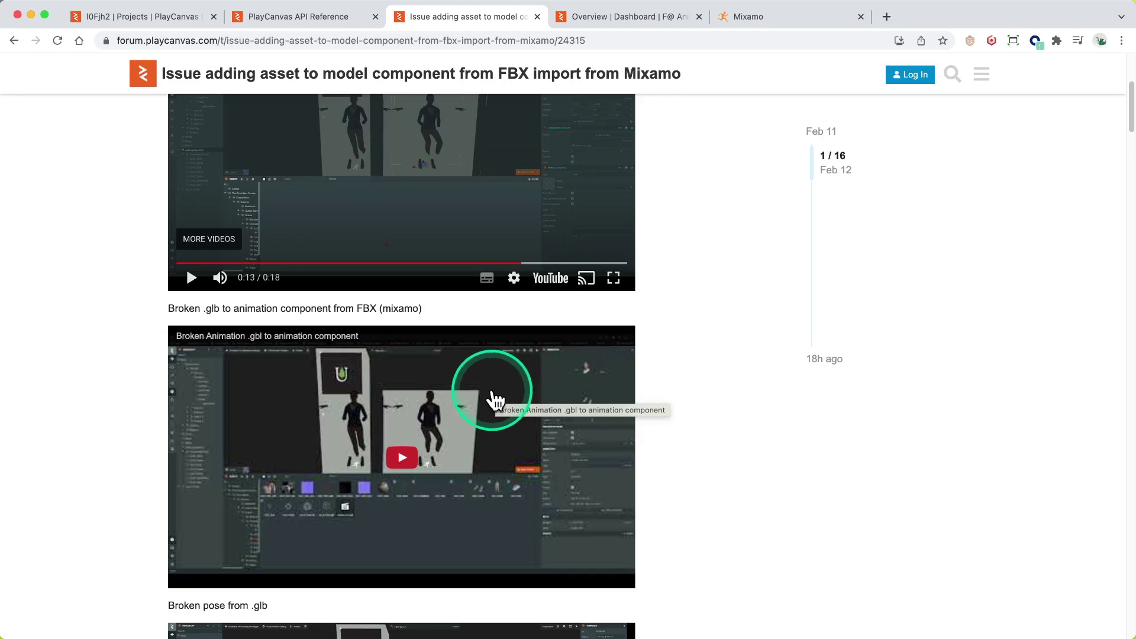
scroll(496, 402, "down", 10)
scroll(495, 402, "down", 5)
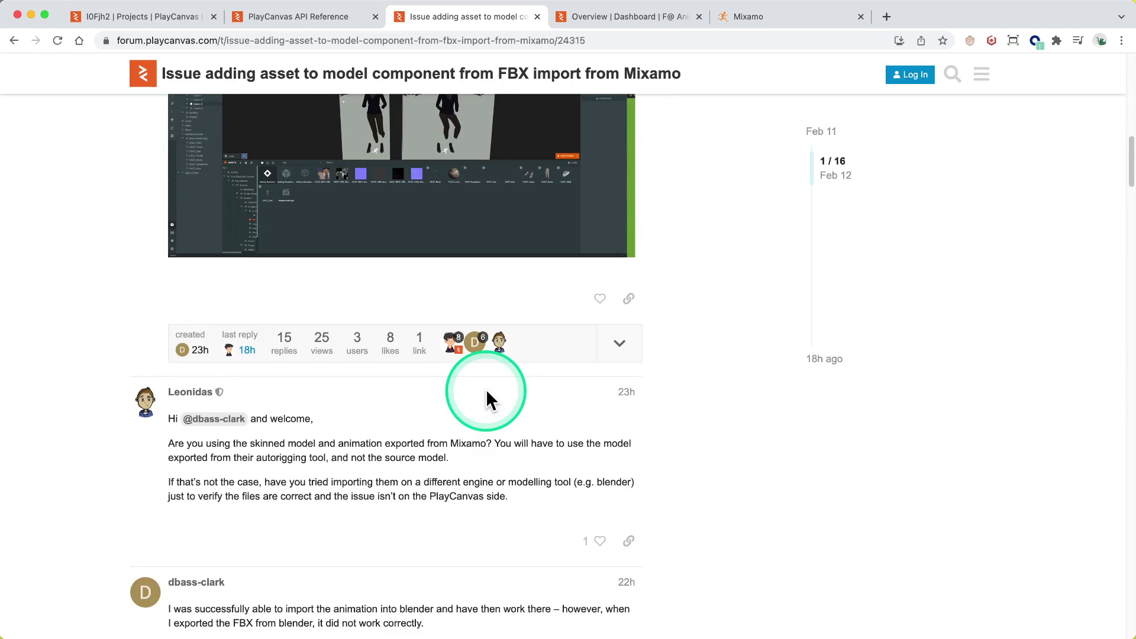
left_click(486, 391)
Reach post 13 'Found the issue…' and switch to the F@ Animation Debugging editor
scroll(486, 391, "down", 1)
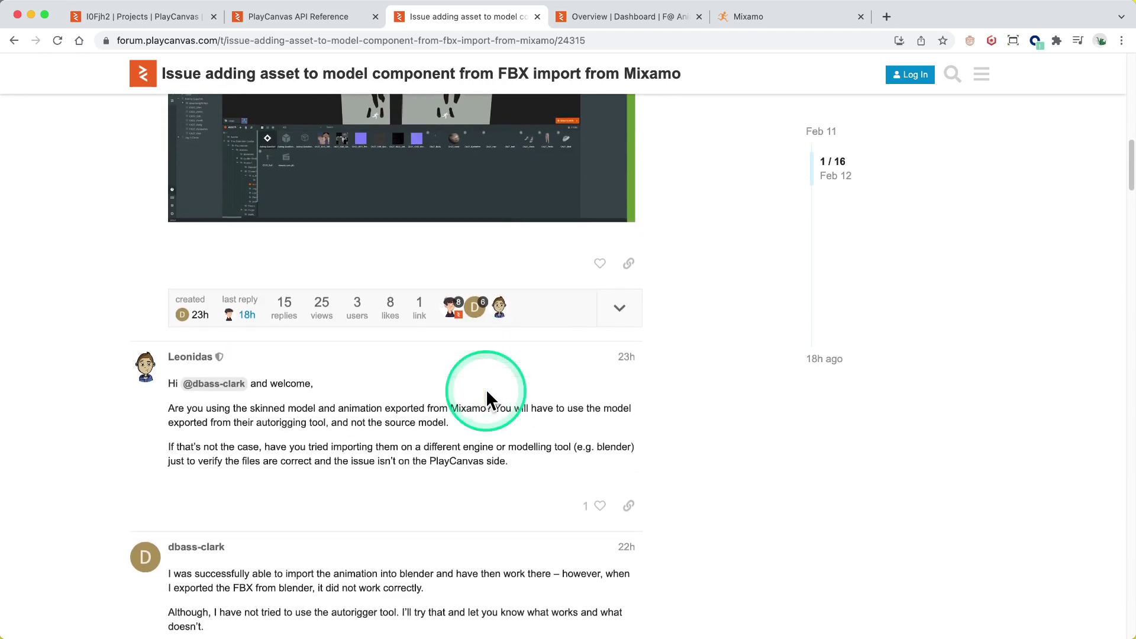
scroll(485, 391, "down", 20)
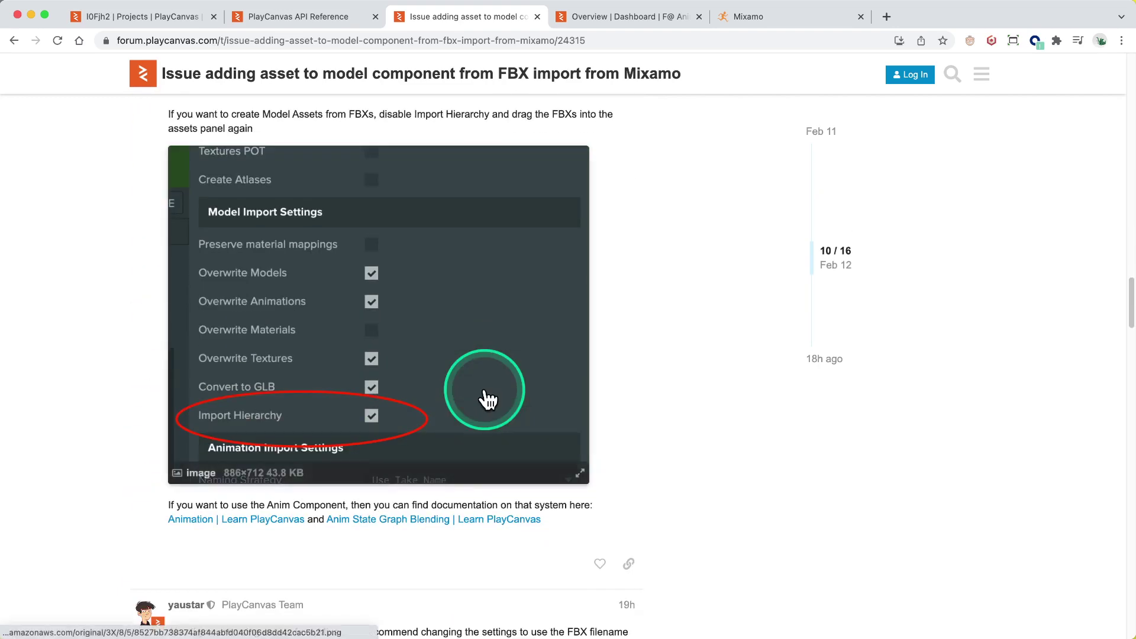
scroll(485, 390, "down", 10)
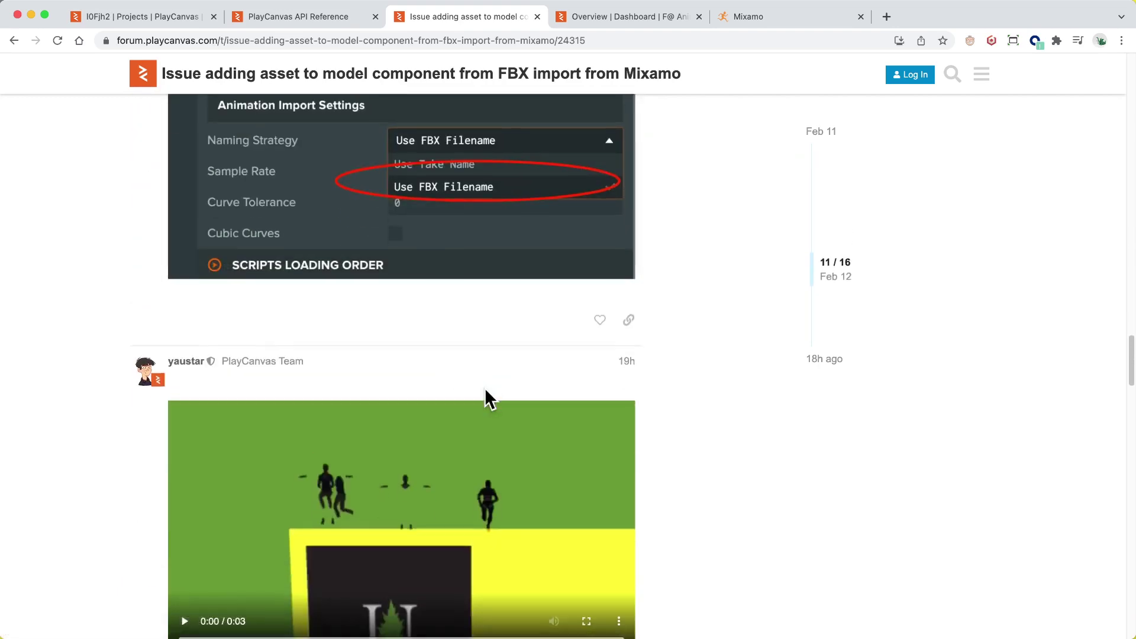
scroll(485, 388, "down", 10)
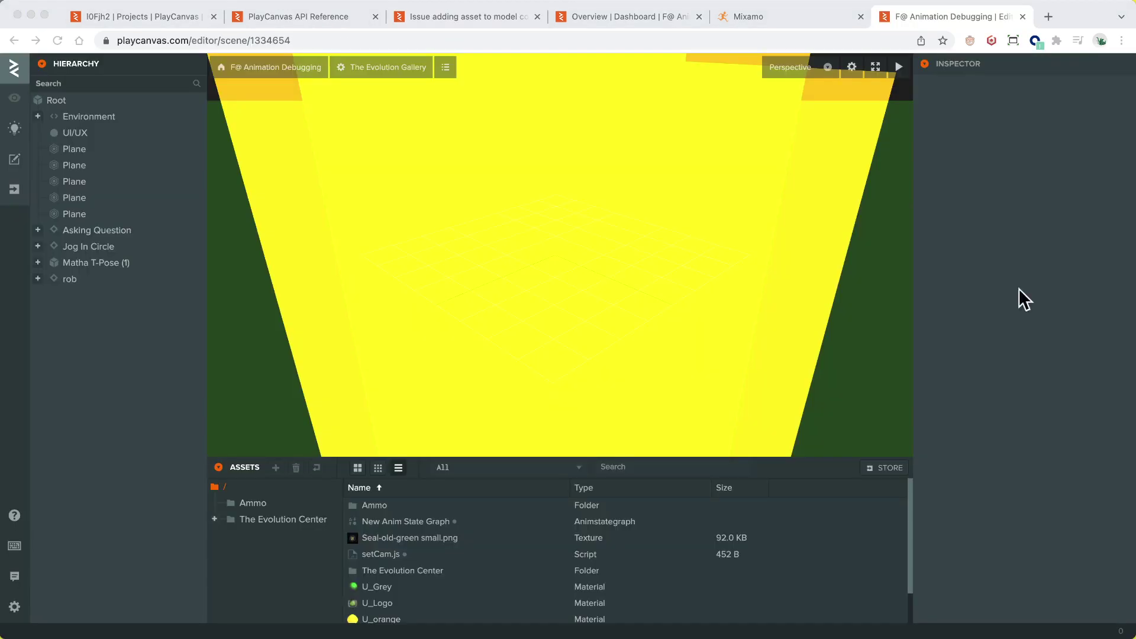
left_click(565, 359)
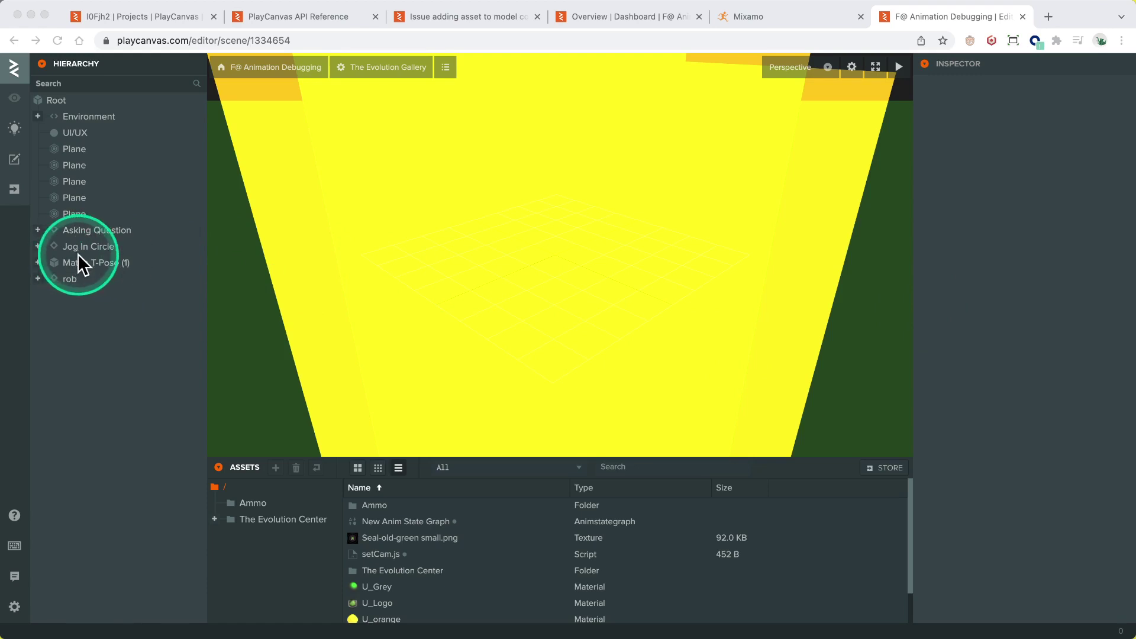
Fork F@ Animation Debugging, using the copied project title as the fork's name
left_click(279, 70)
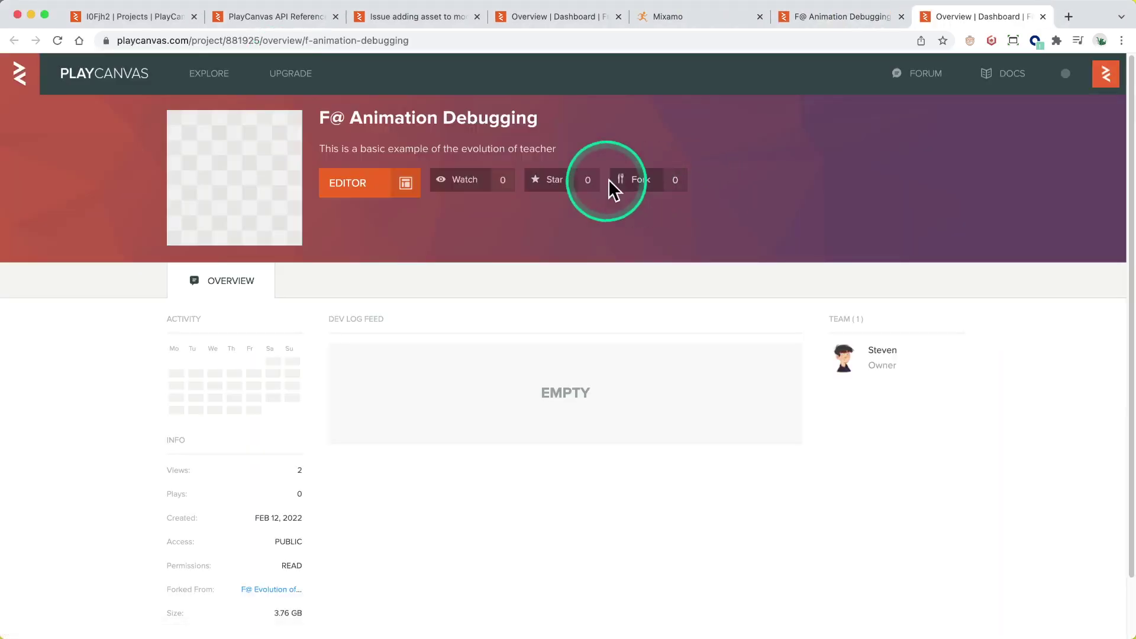
left_click(612, 189)
left_click(490, 133)
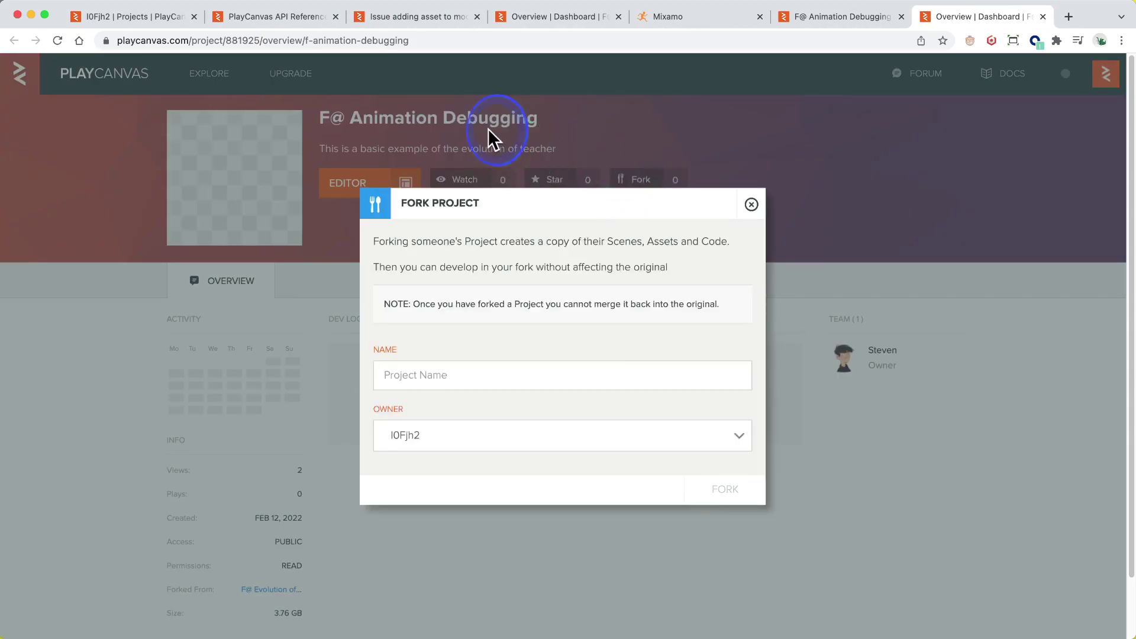
triple_click(489, 123)
key("ctrl+c")
left_click(642, 181)
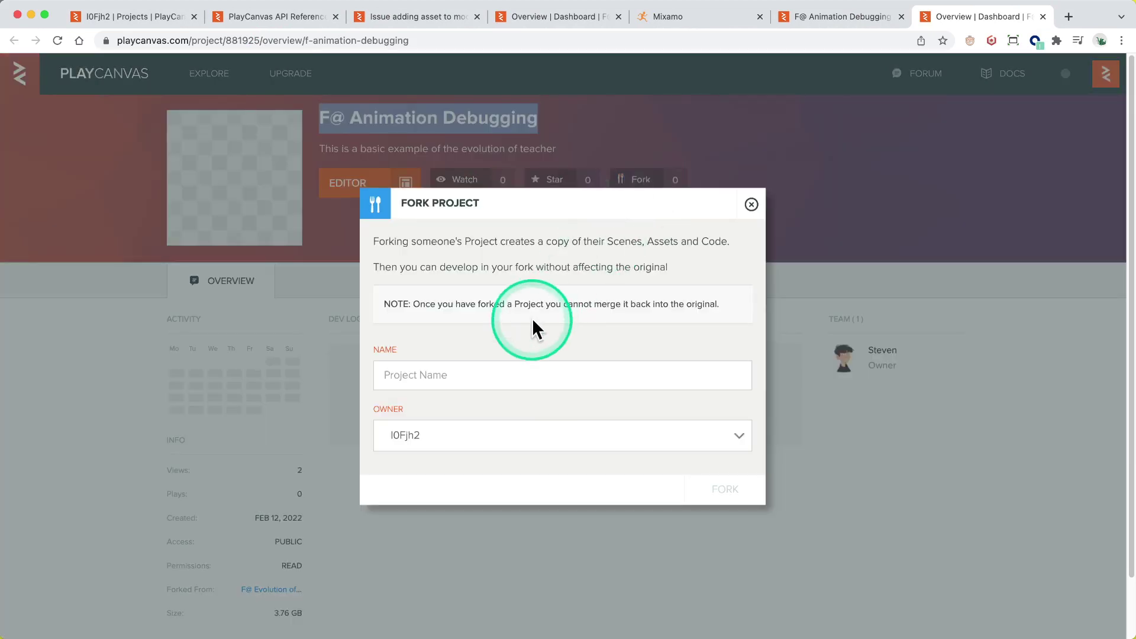
left_click(532, 375)
key("ctrl+v")
left_click(733, 495)
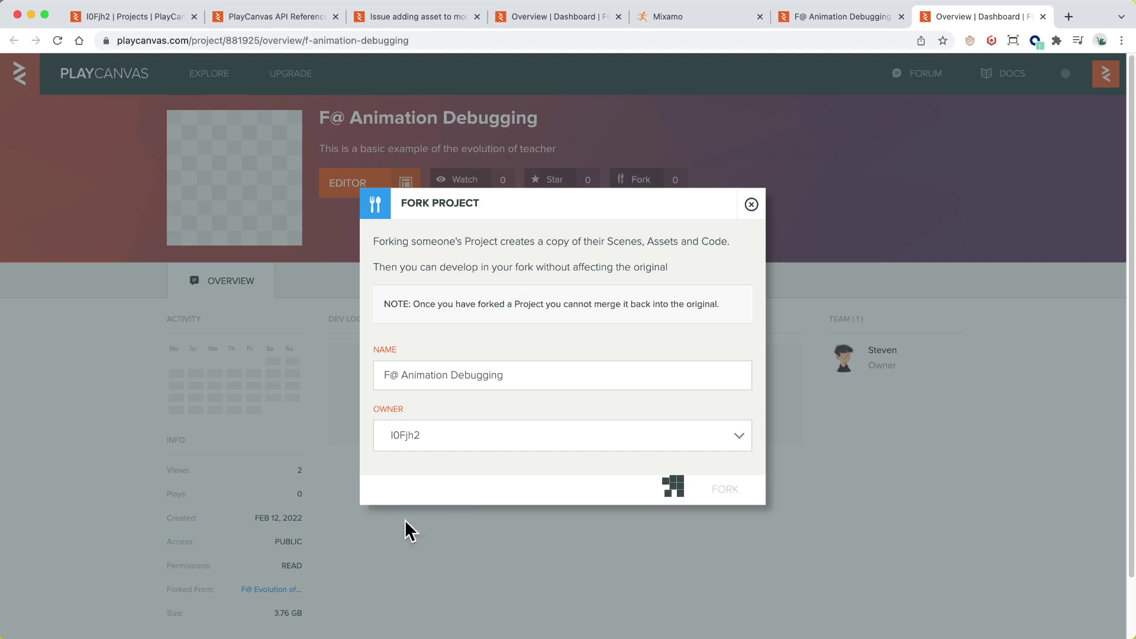
left_click(613, 507)
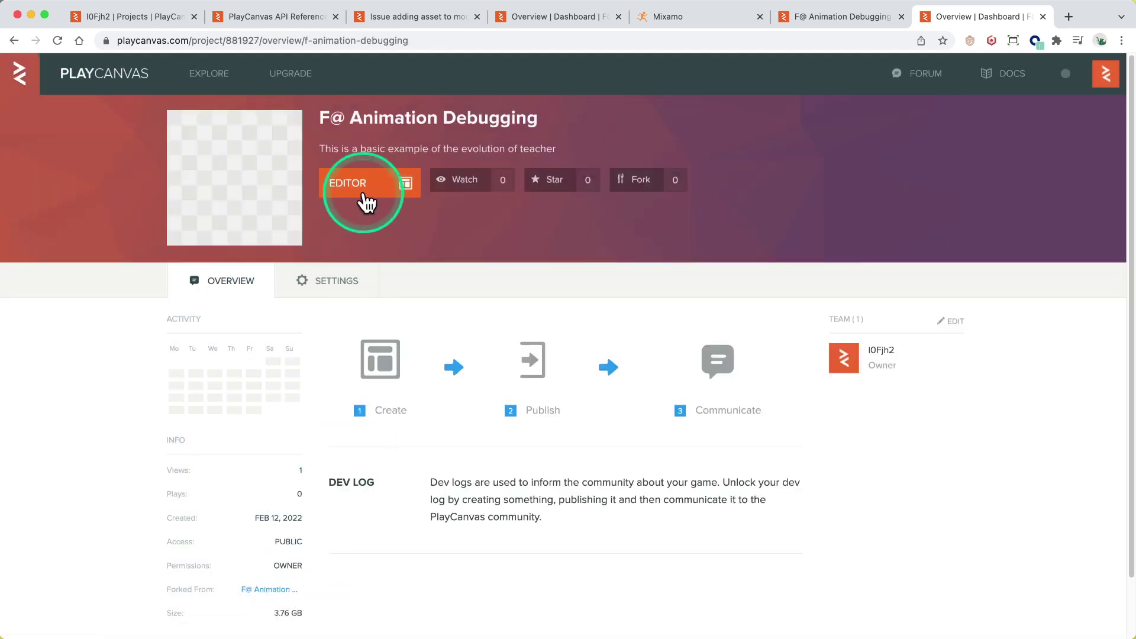
Open the fork in the editor and load The Evolution Gallery scene
left_click(364, 193)
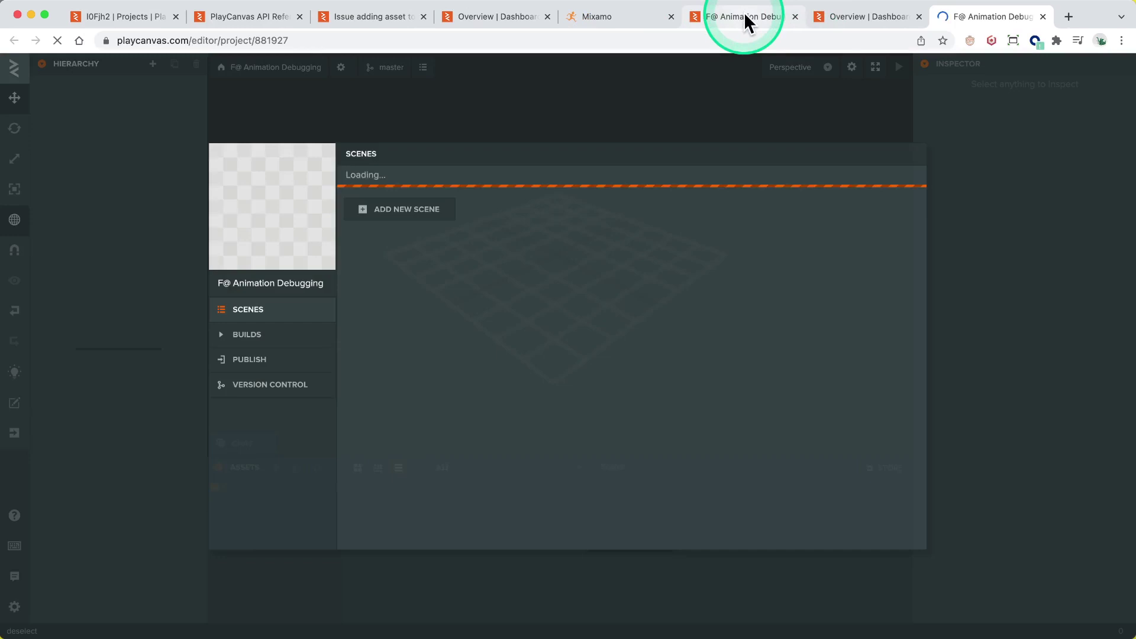
middle_click(744, 11)
middle_click(744, 11)
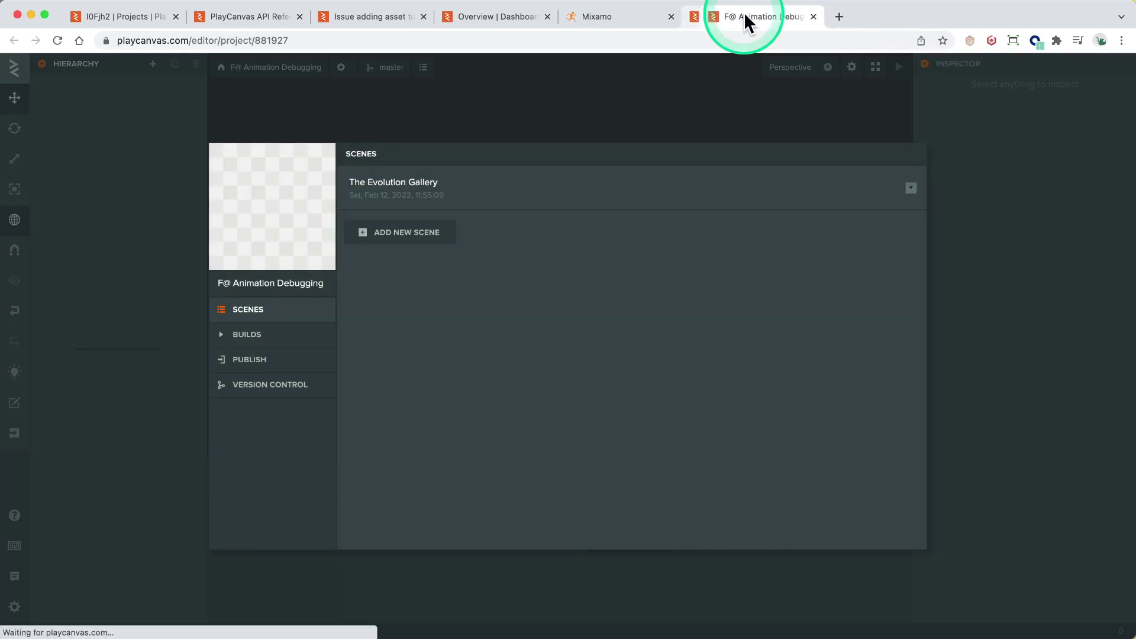
left_click(536, 212)
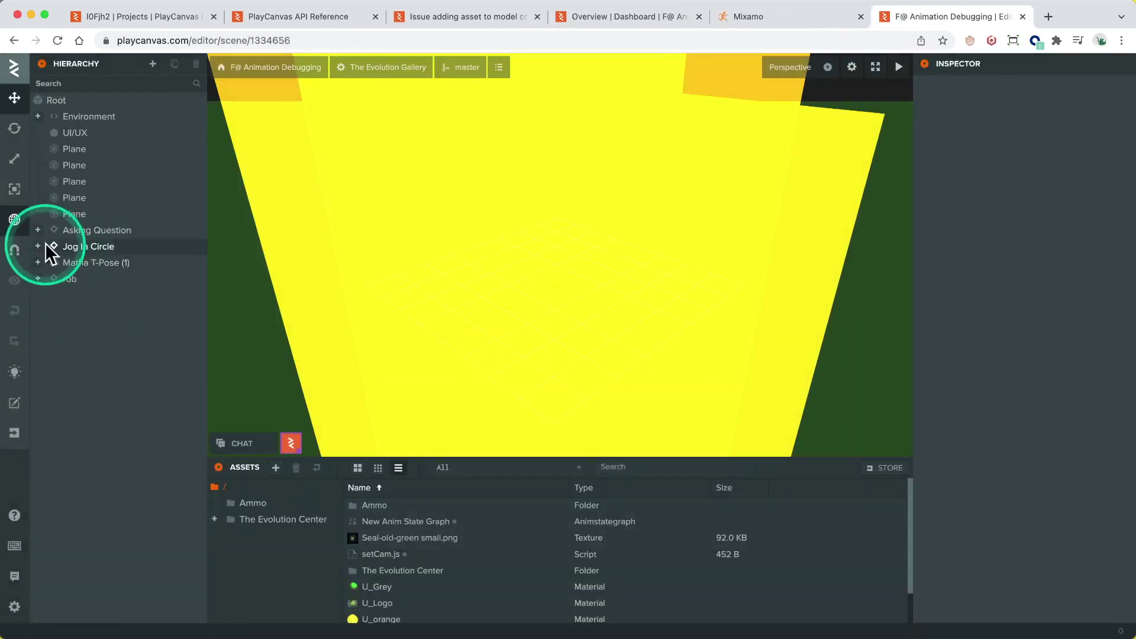
Expand Jog In Circle, compare Ch27_Suit and Ch27_Body Root Bones, and launch the scene
left_click(38, 246)
left_click(89, 252)
double_click(180, 251)
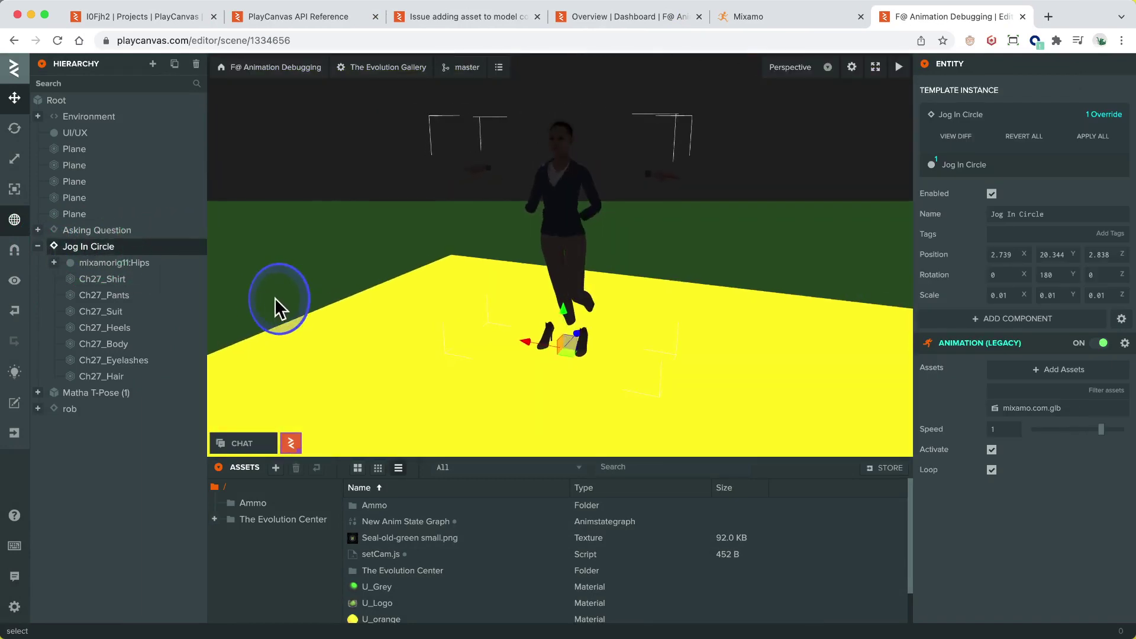
left_click_drag(470, 304, 582, 227)
left_click(564, 219)
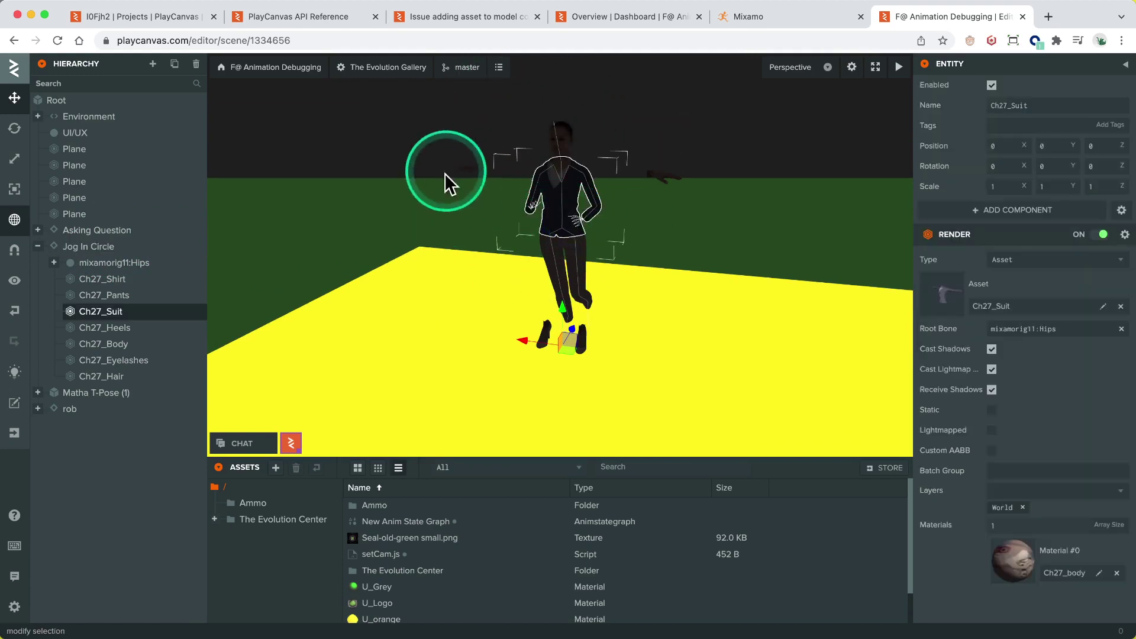
left_click(466, 167)
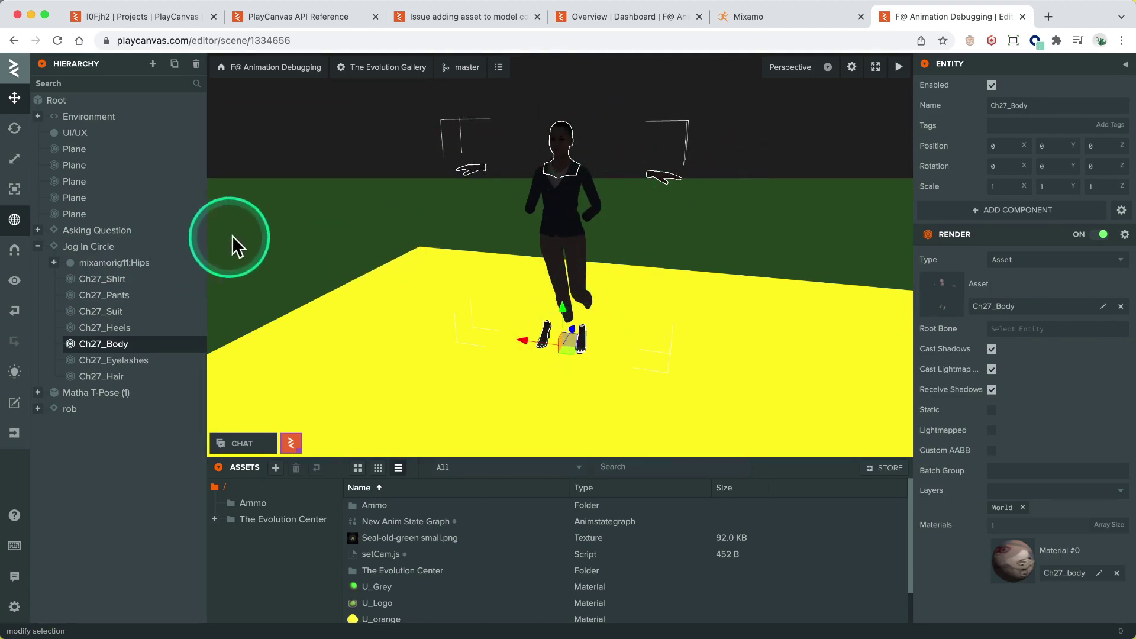
left_click(894, 76)
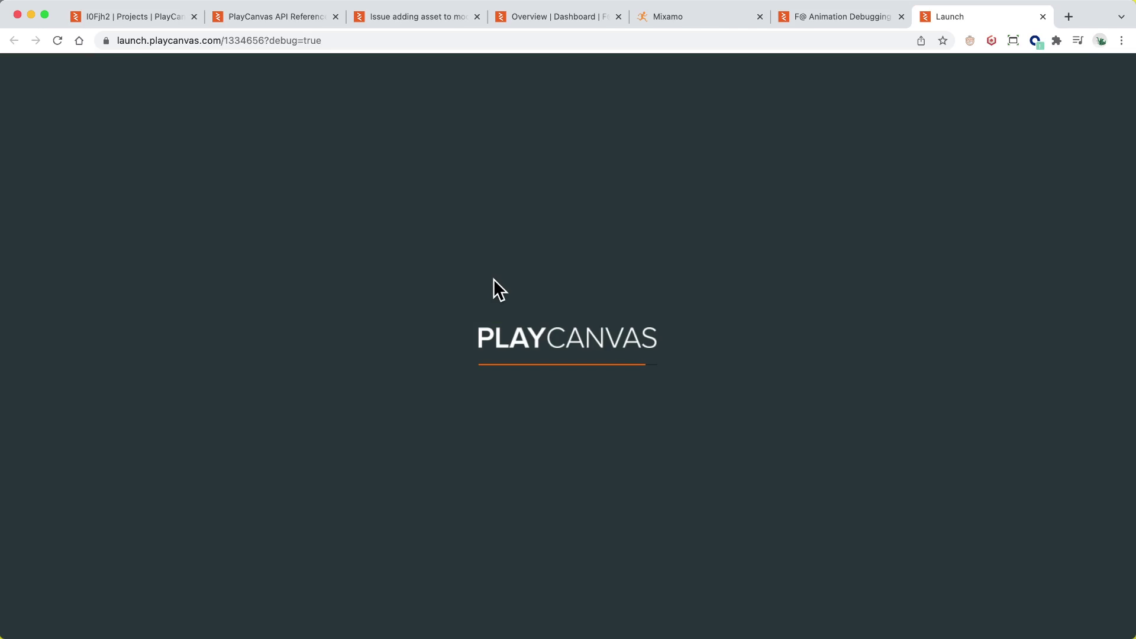
Let the launched scene load and watch the jogger's hands and shoes float apart
left_click(493, 279)
left_click(495, 278)
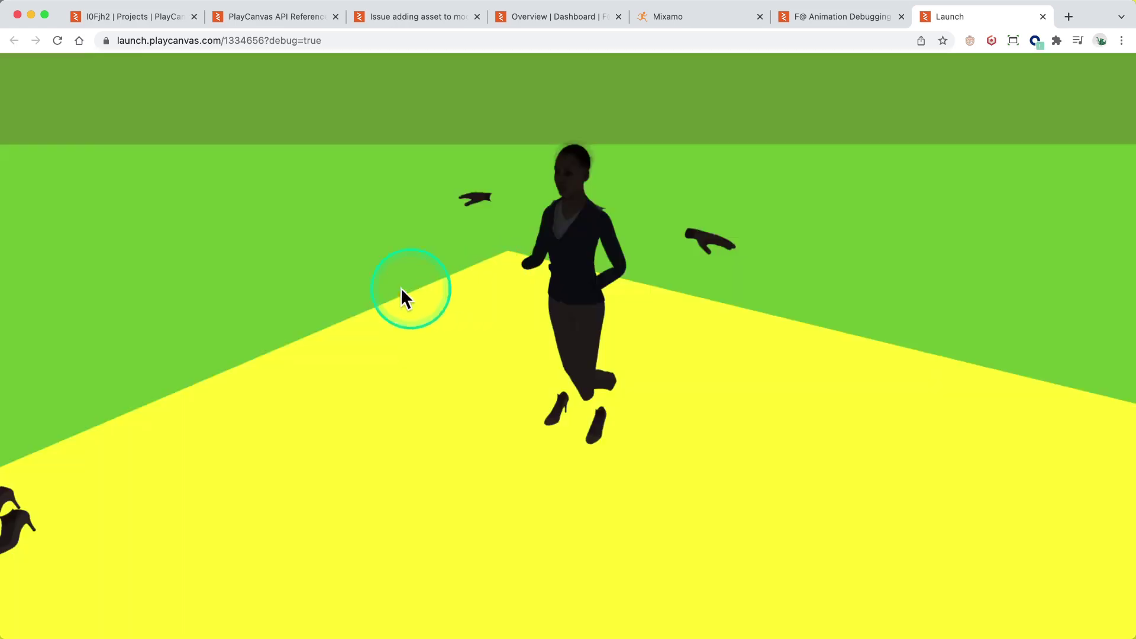
left_click(492, 276)
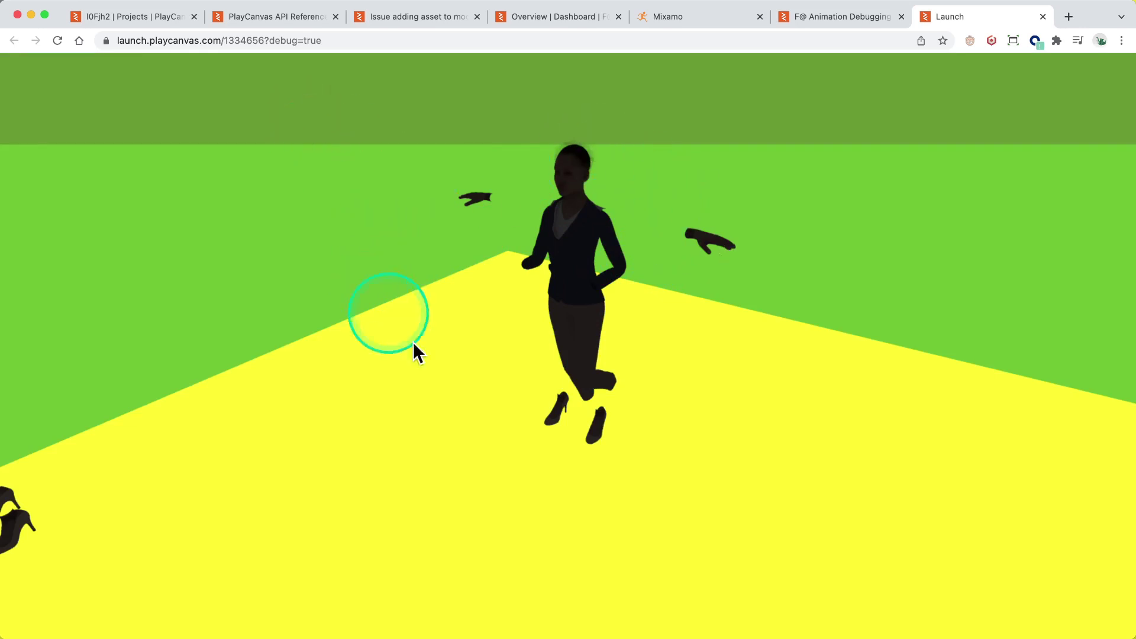
Check Ch27_Shirt, then review Jog In Circle's Animation (Legacy): mixamo.com.glb, Activate and Loop on
left_click(856, 16)
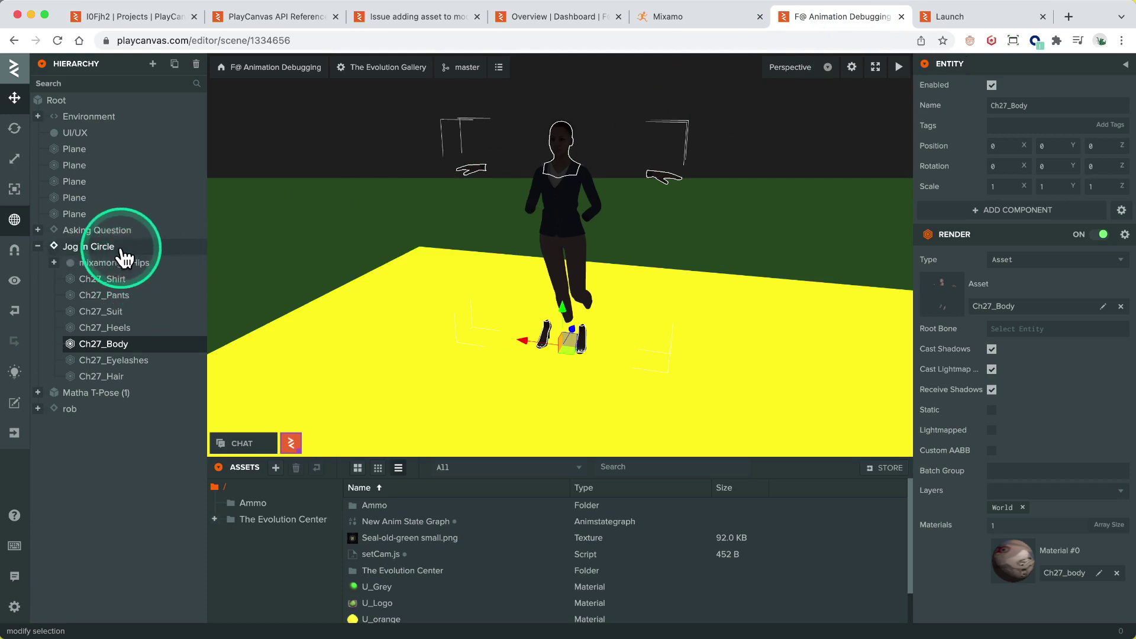
left_click(135, 279)
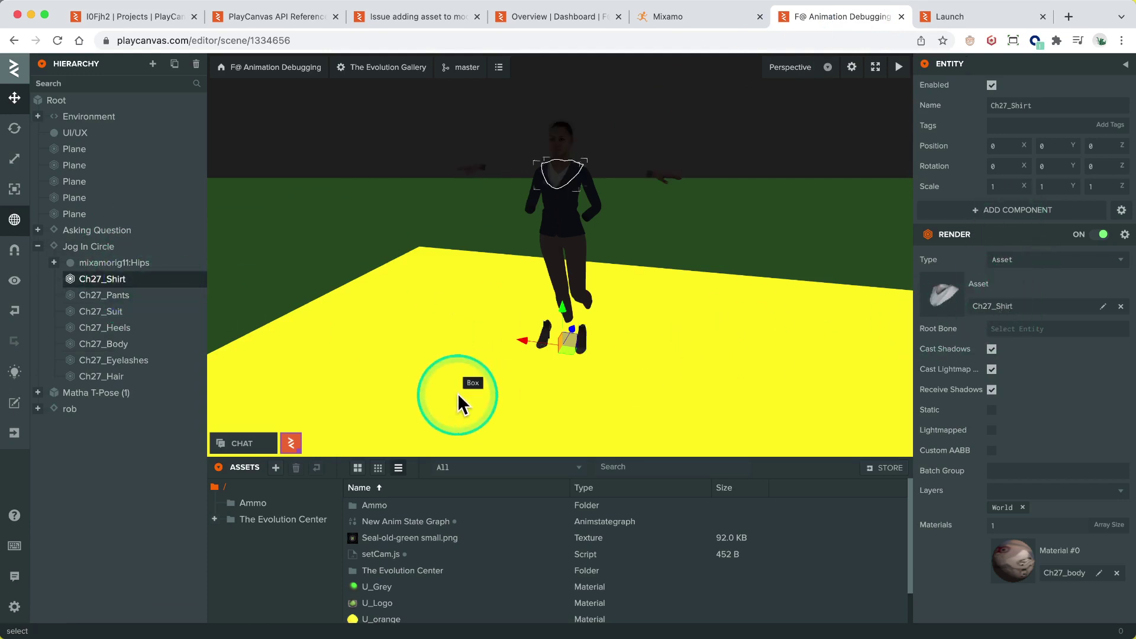
left_click(71, 247)
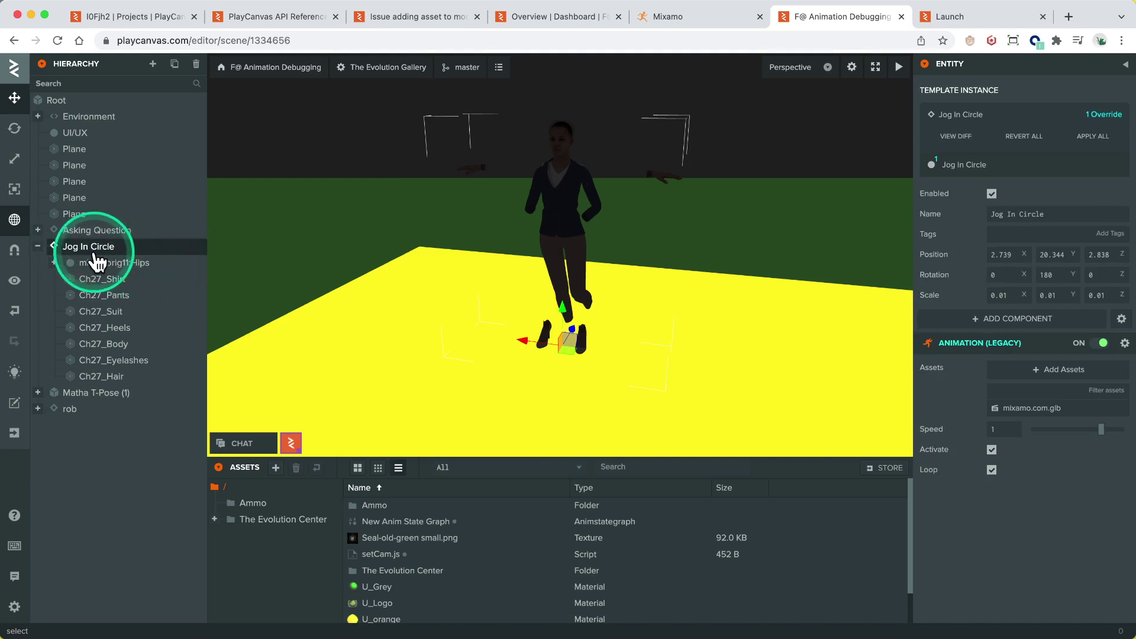
left_click_drag(95, 260, 974, 353)
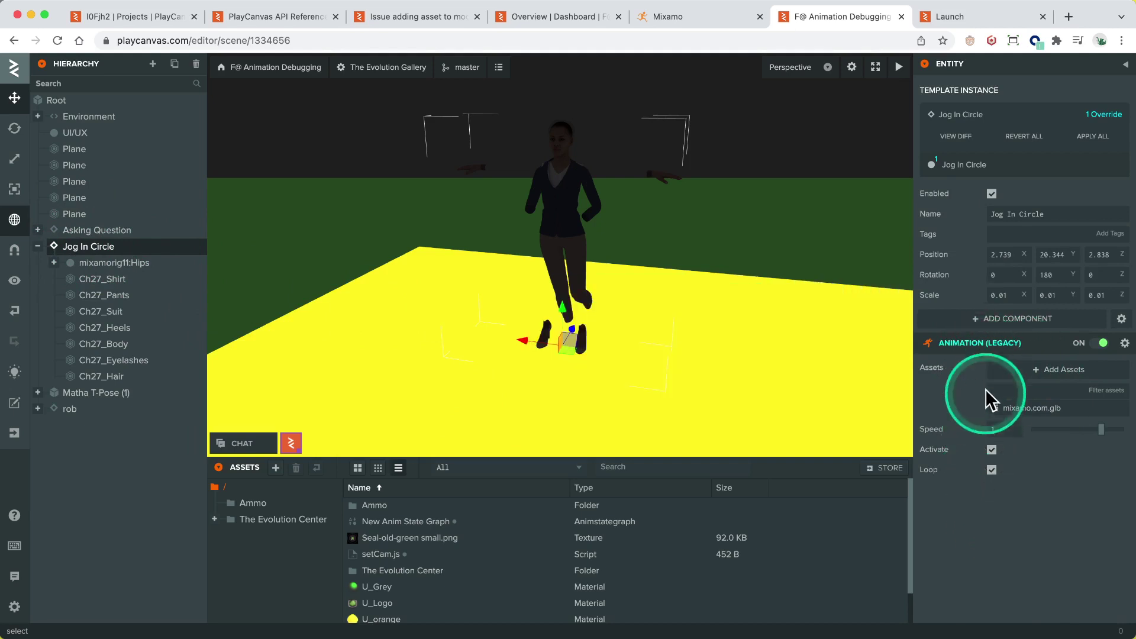
mouse_move(986, 350)
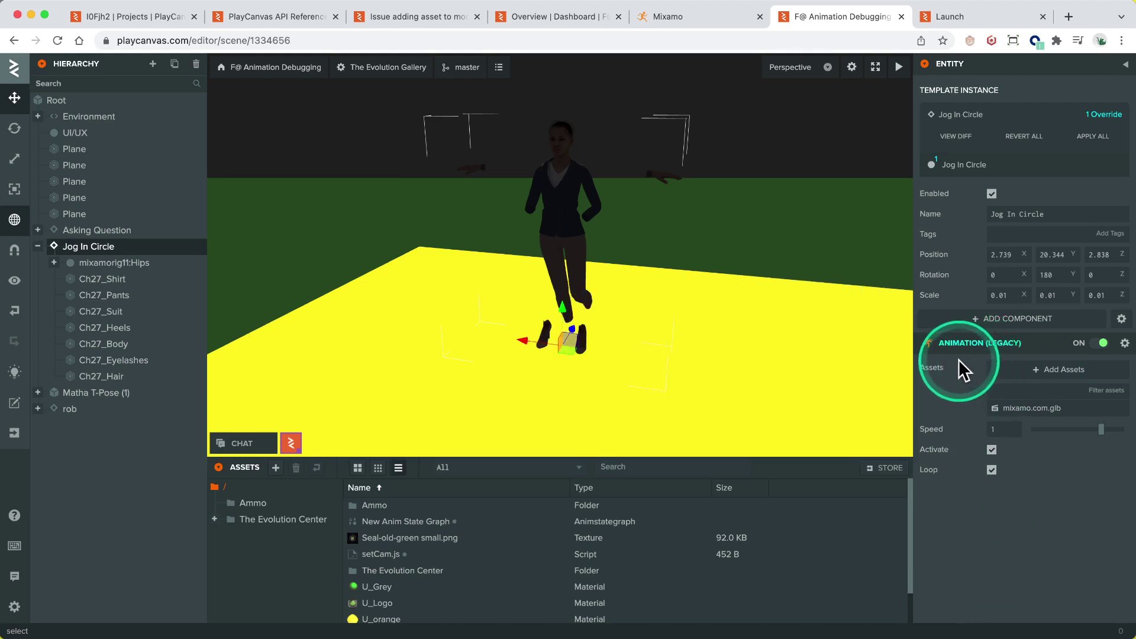
Delete Jog In Circle's Animation (Legacy) component and add an Anim component
left_click(1126, 343)
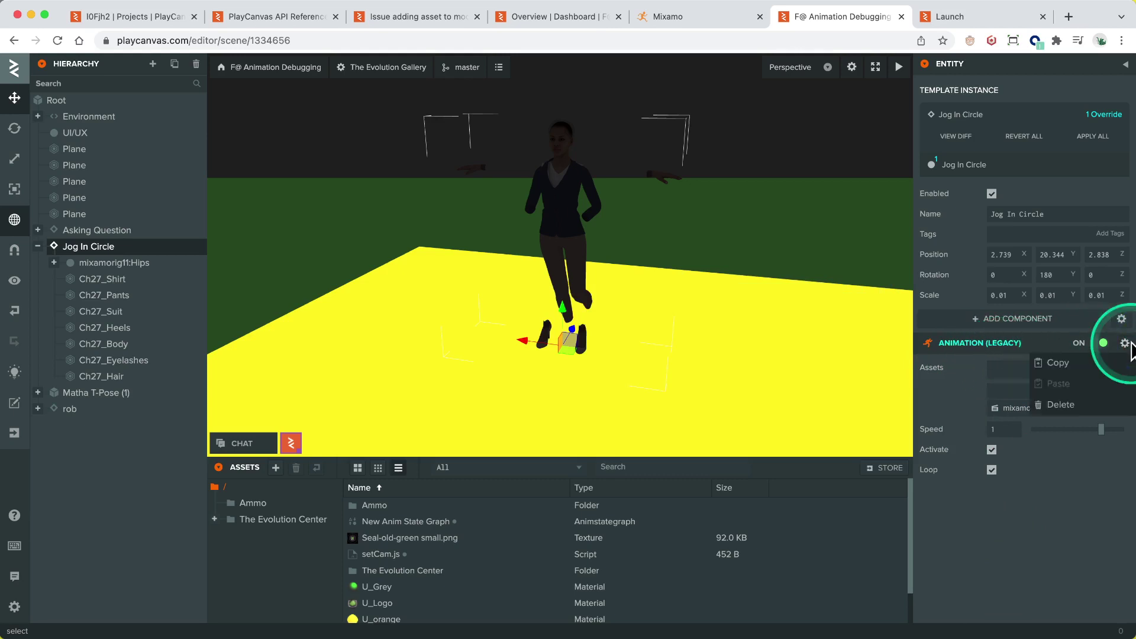
left_click(1084, 412)
left_click(989, 288)
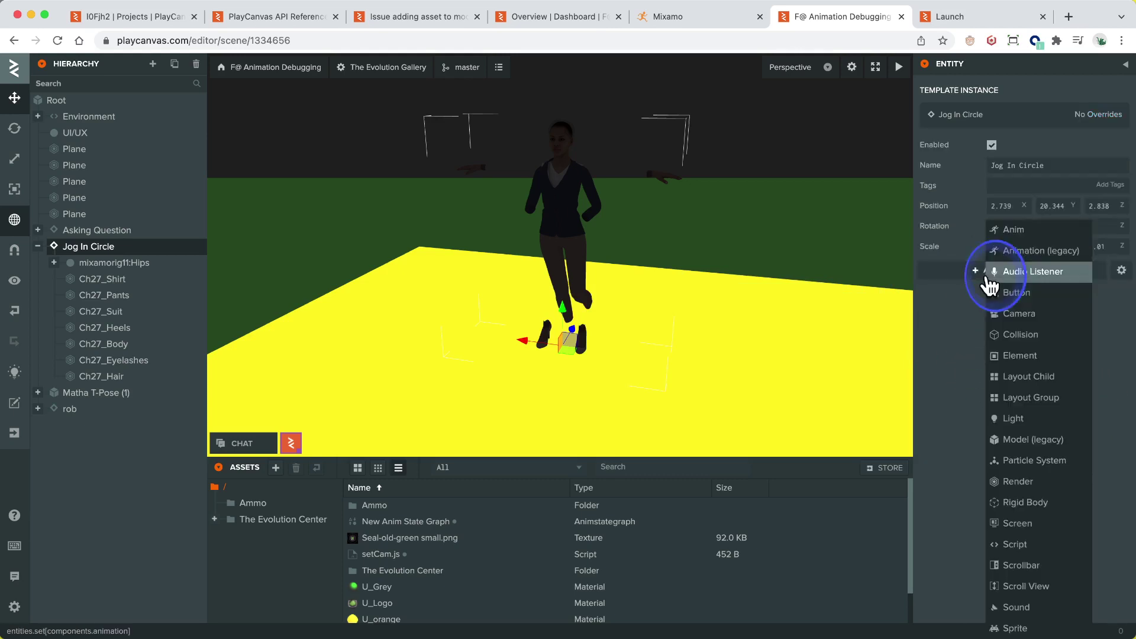
left_click(1028, 237)
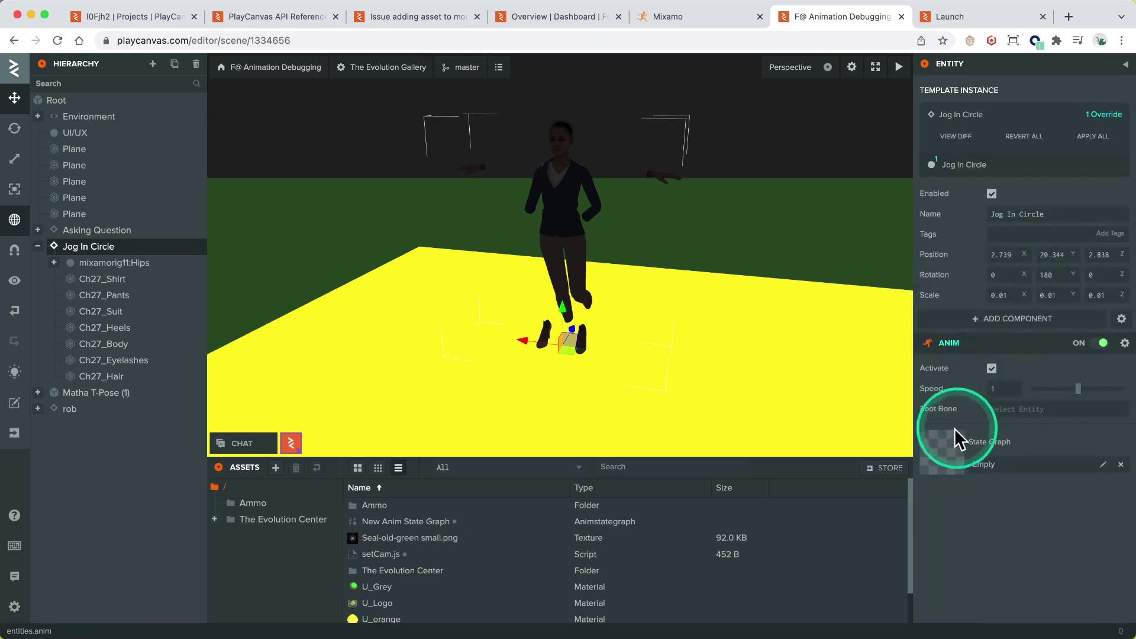
Assign New Anim State Graph to the Anim component's State Graph slot, briefly opening the graph
left_click(414, 530)
left_click_drag(416, 532, 952, 477)
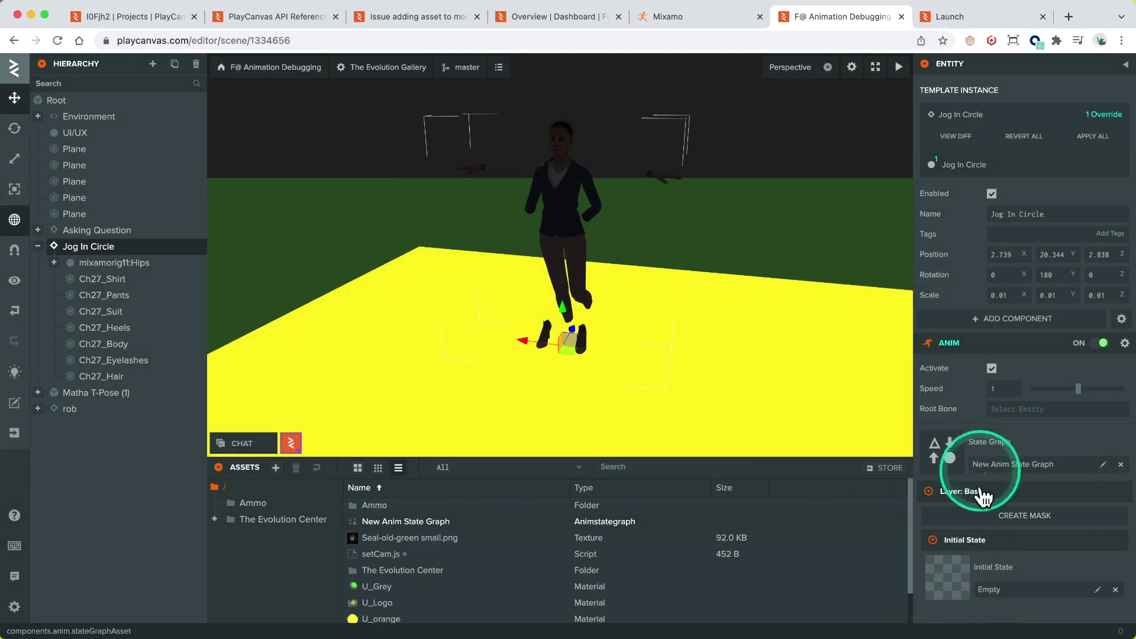
double_click(385, 527)
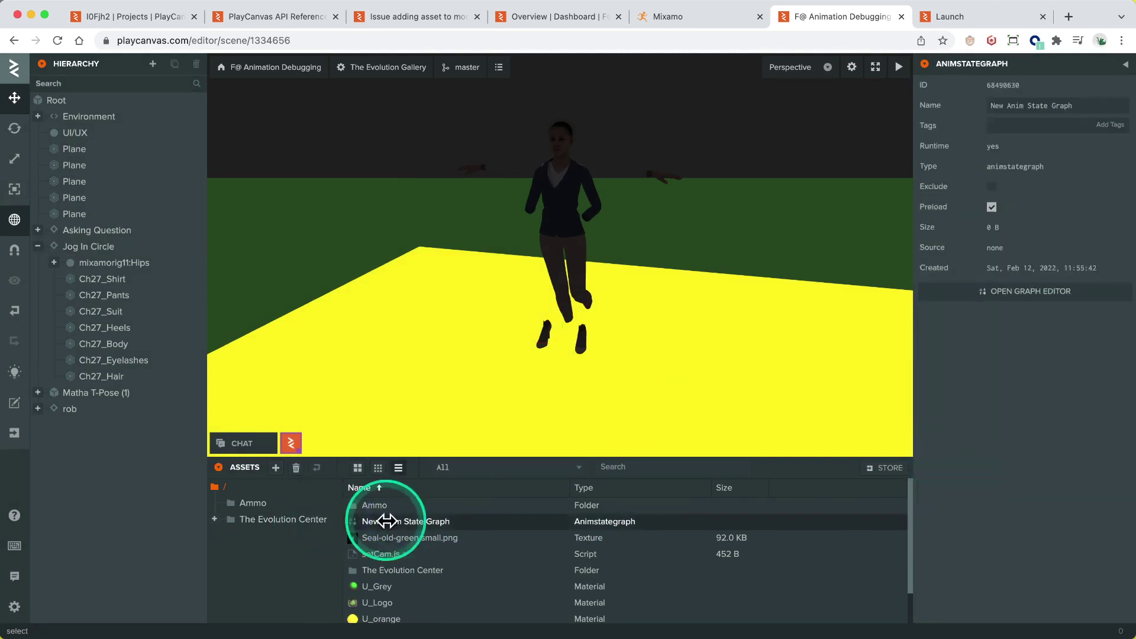
left_click(948, 65)
left_click(438, 441)
left_click(380, 538)
left_click(385, 524)
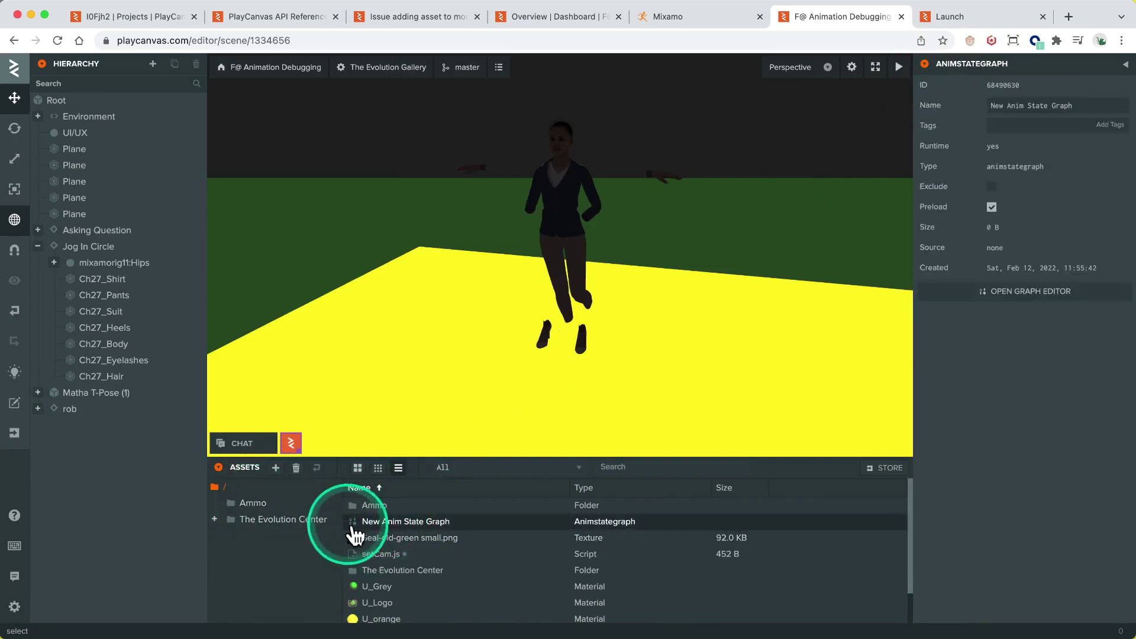
Browse Assets to The Evolution Center/Foundation/Scenes/Scene 1/Character
left_click(317, 521)
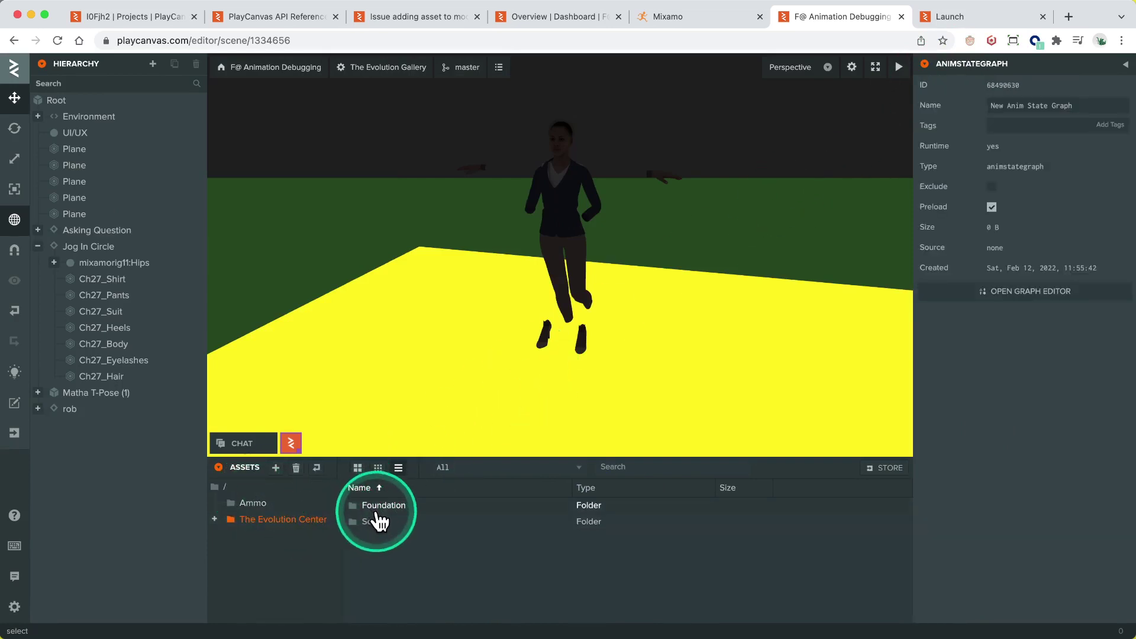
double_click(379, 511)
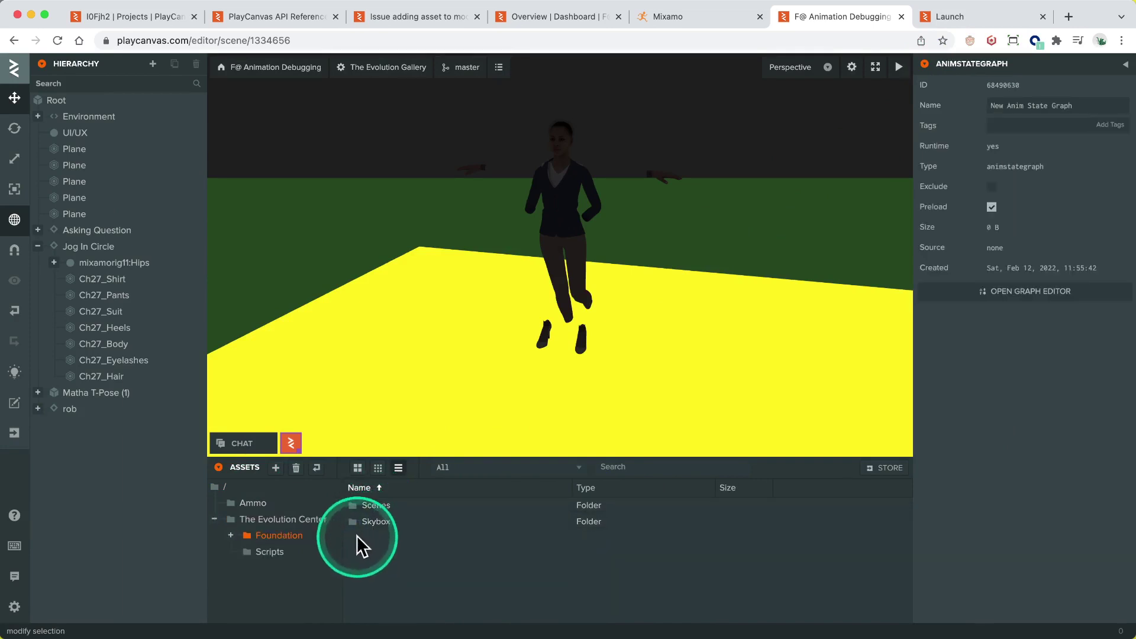
double_click(376, 506)
double_click(382, 554)
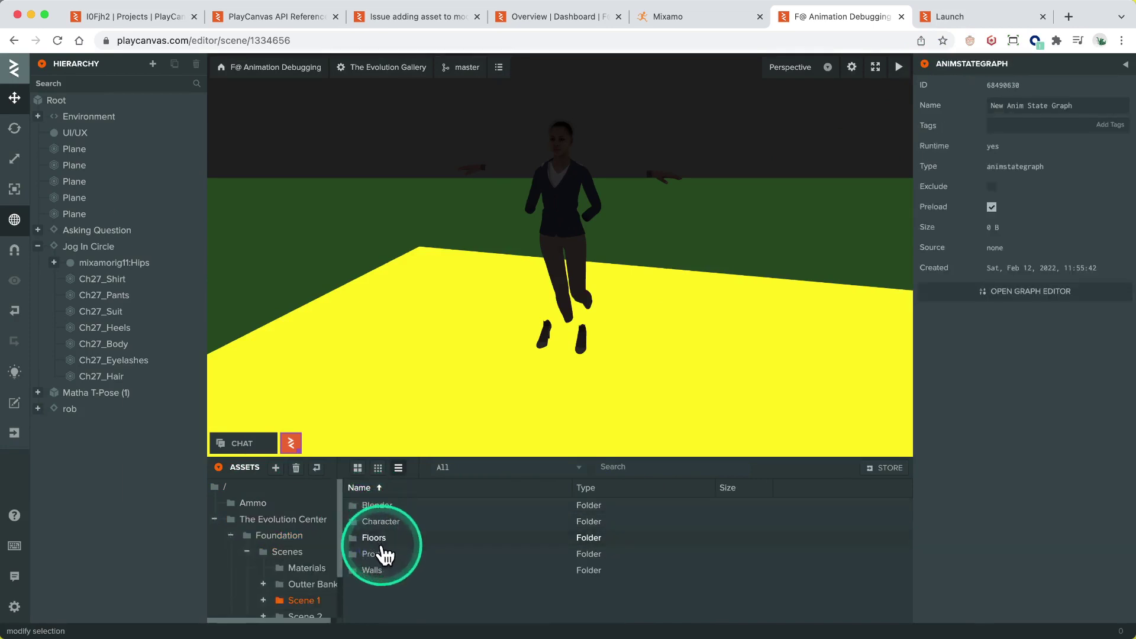
double_click(382, 522)
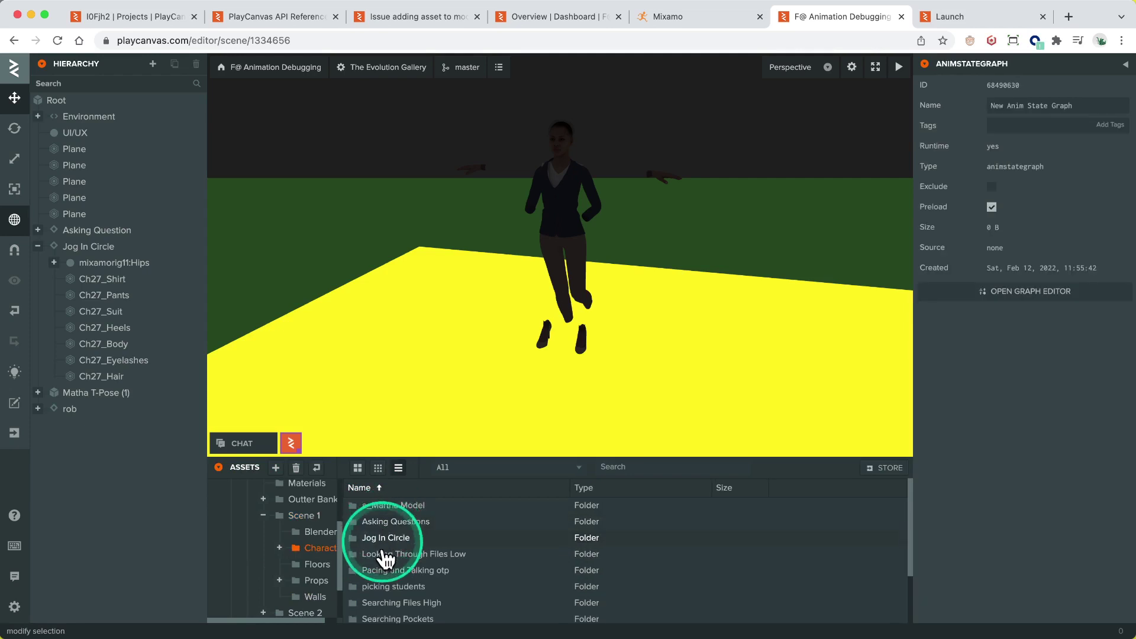
Open the Jog In Circle folder and drag mixamo.com.glb onto the entity's Initial State
scroll(385, 564, "down", 3)
scroll(382, 589, "up", 2)
scroll(381, 562, "up", 1)
double_click(382, 520)
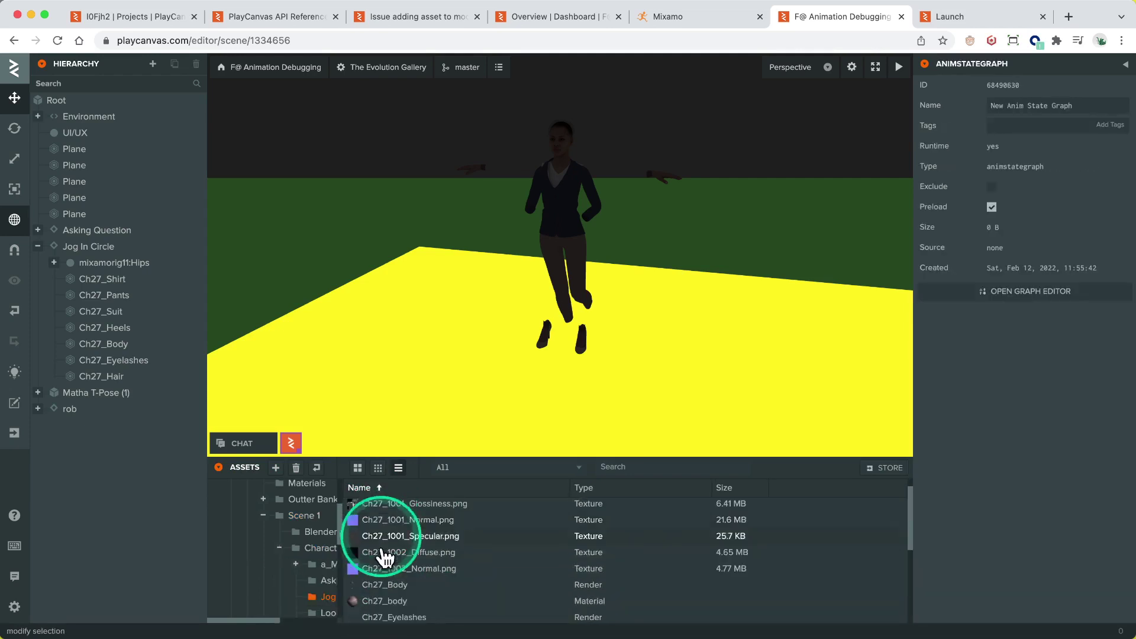
scroll(384, 565, "down", 5)
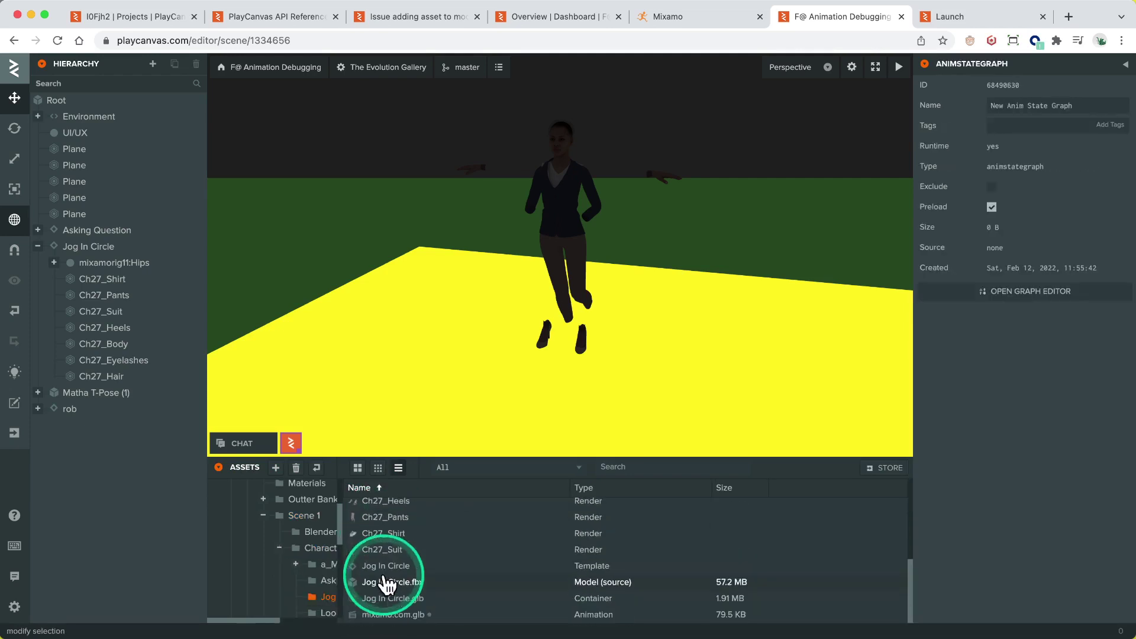
left_click(112, 249)
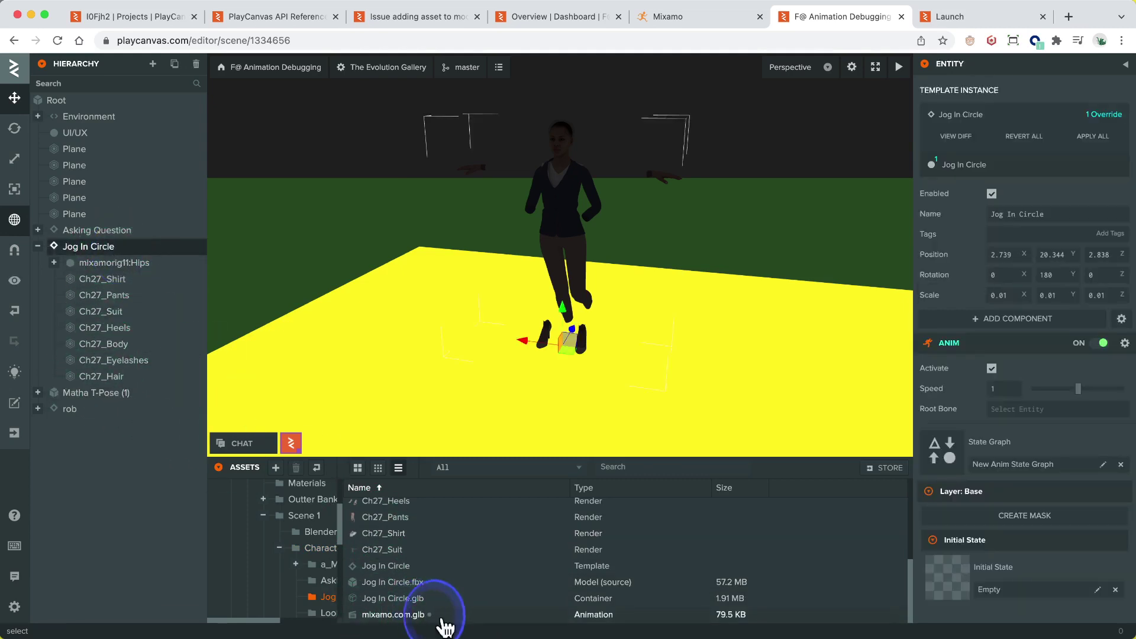
left_click_drag(468, 629, 947, 583)
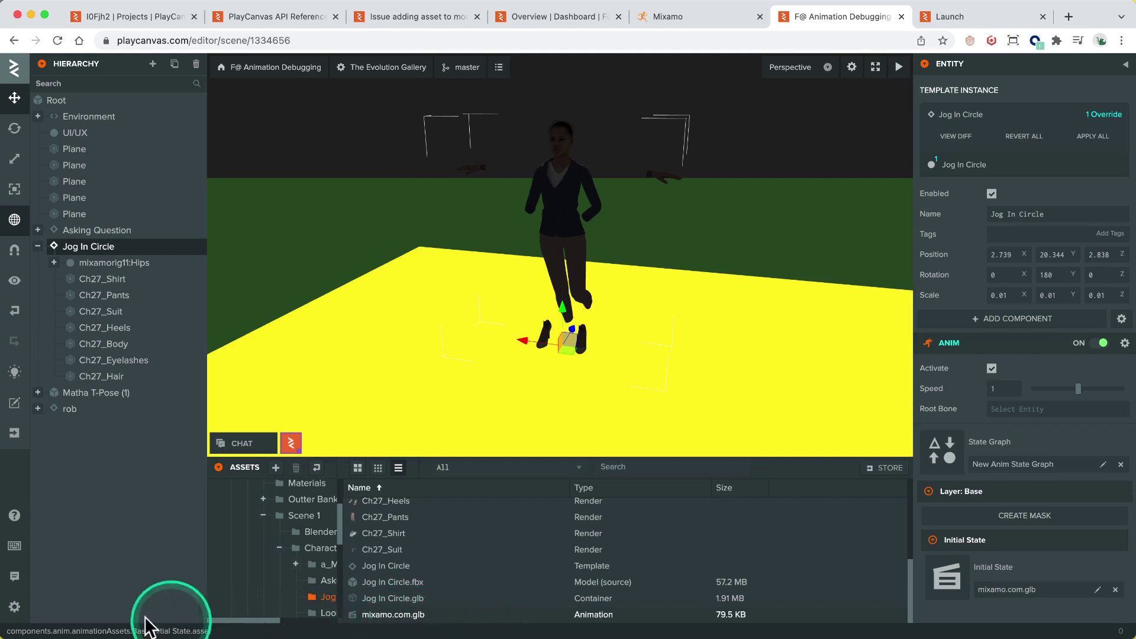
Set Asset Tasks' Animation Naming Strategy to Use FBX Filename, then reselect Jog In Circle
left_click(14, 606)
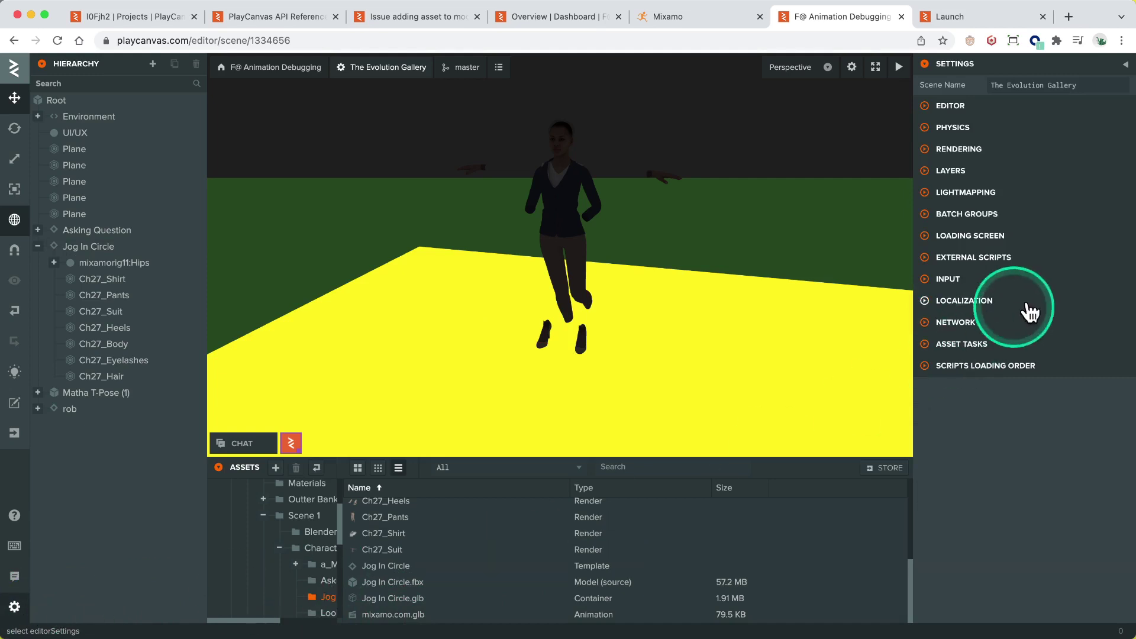
left_click(1022, 349)
scroll(1002, 533, "down", 3)
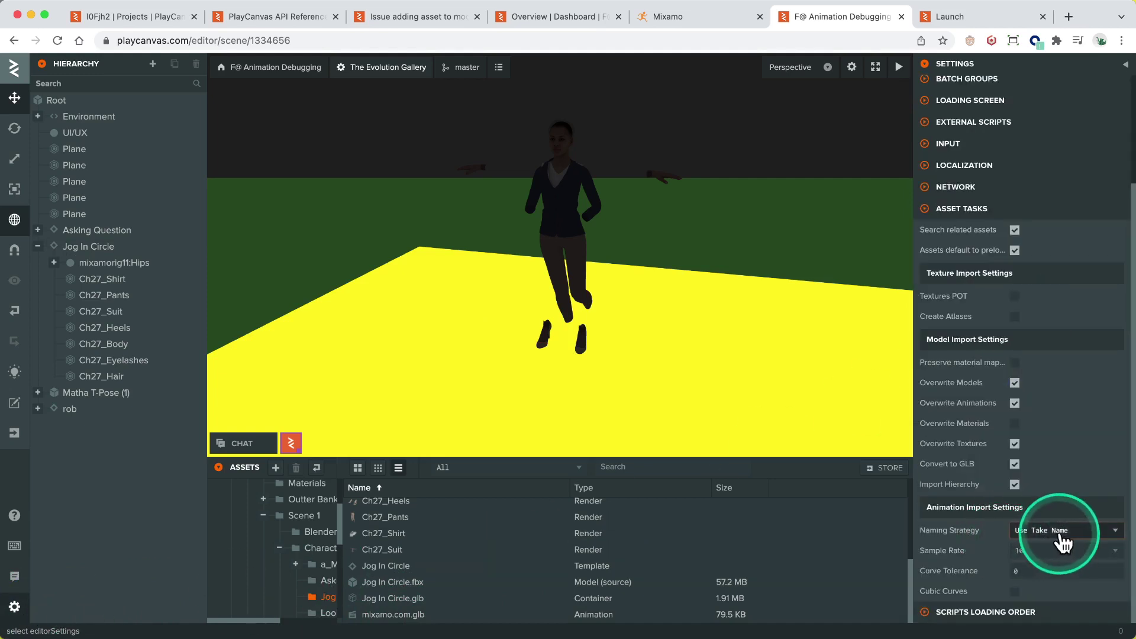
mouse_move(943, 532)
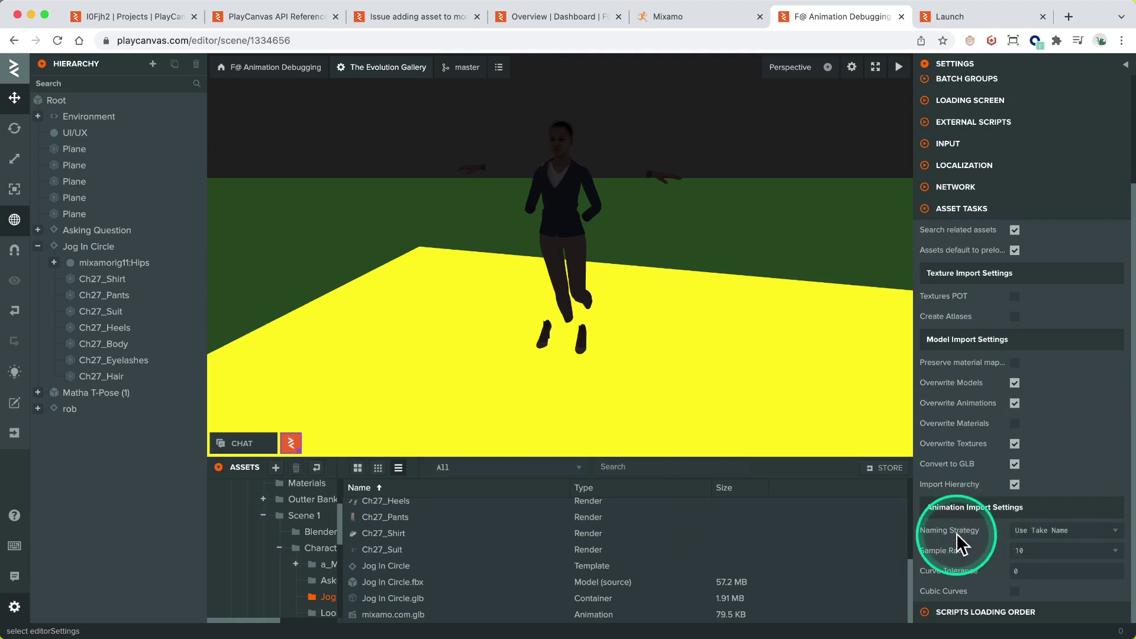
left_click(1048, 532)
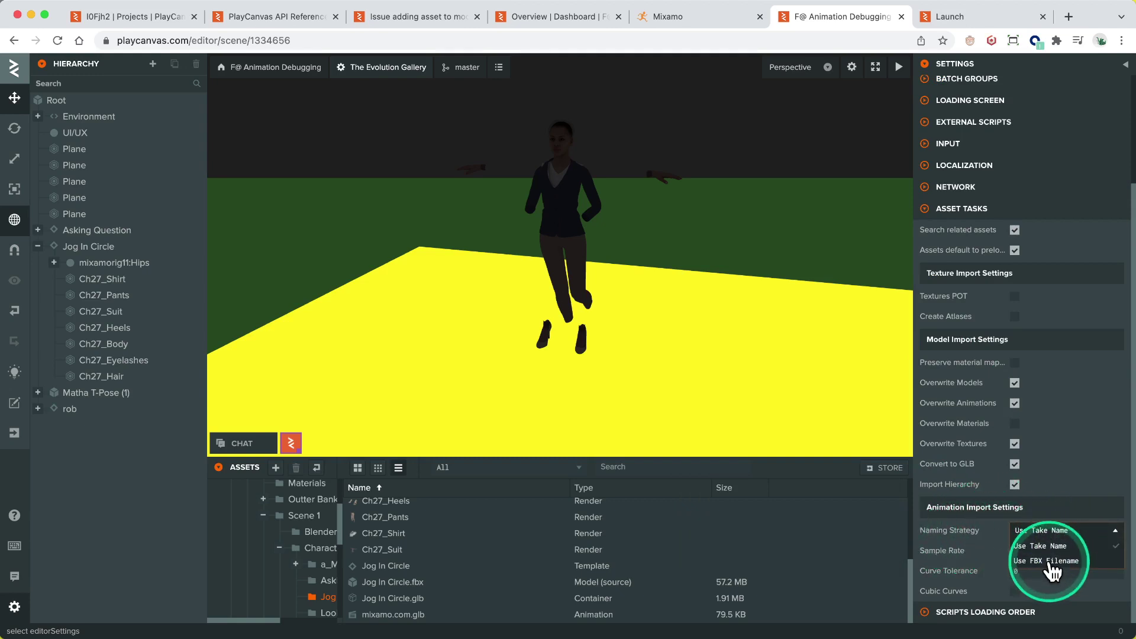
left_click(1051, 563)
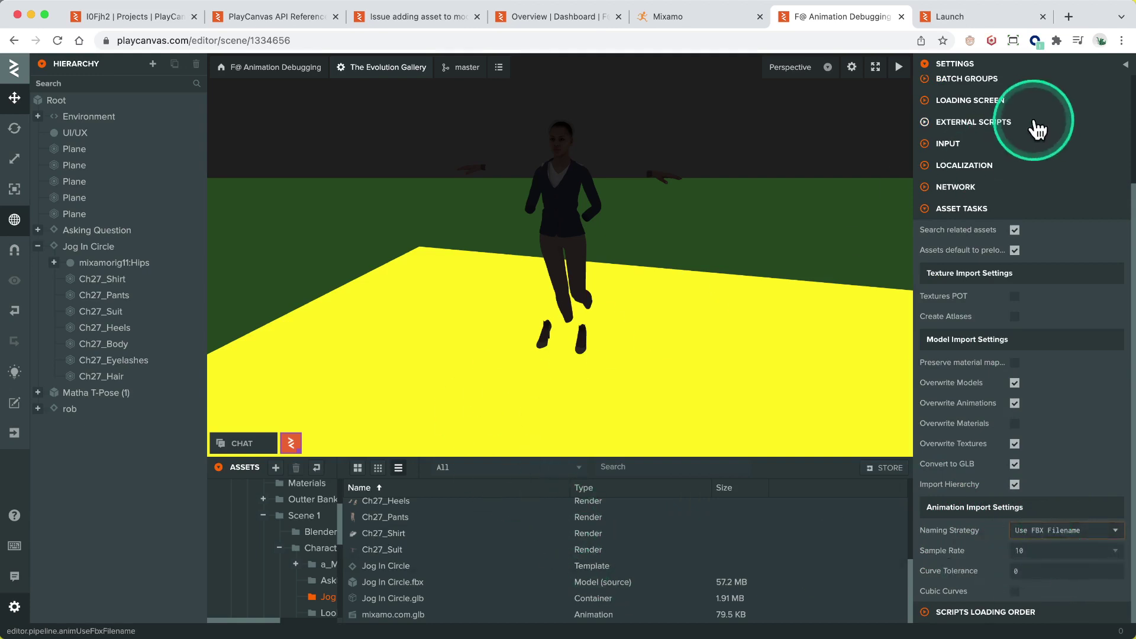
left_click(121, 248)
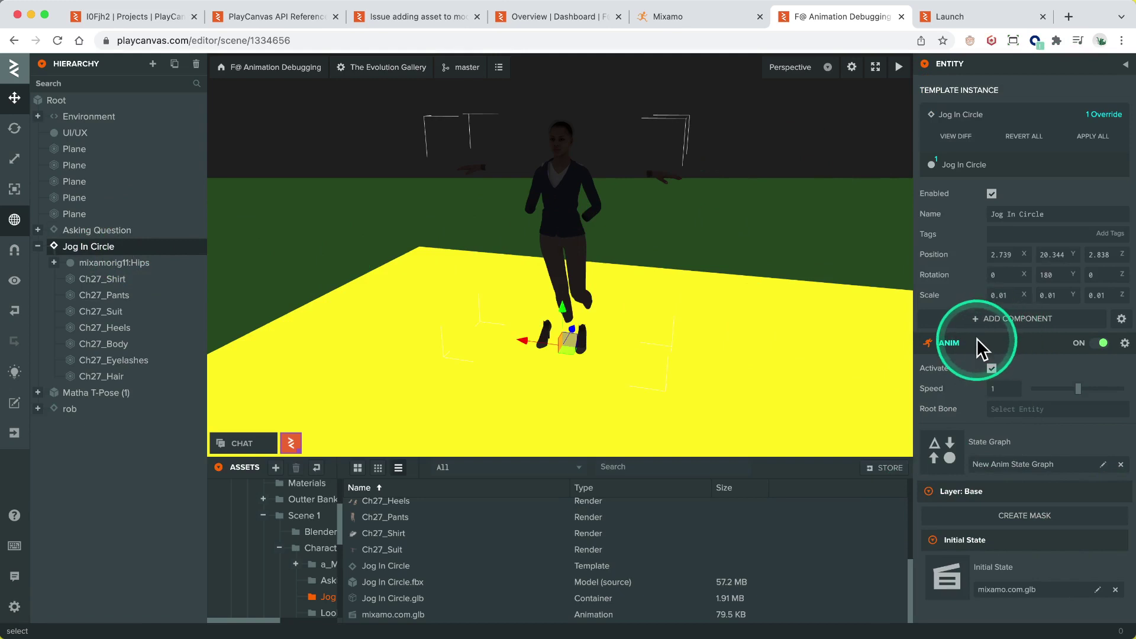
mouse_move(977, 341)
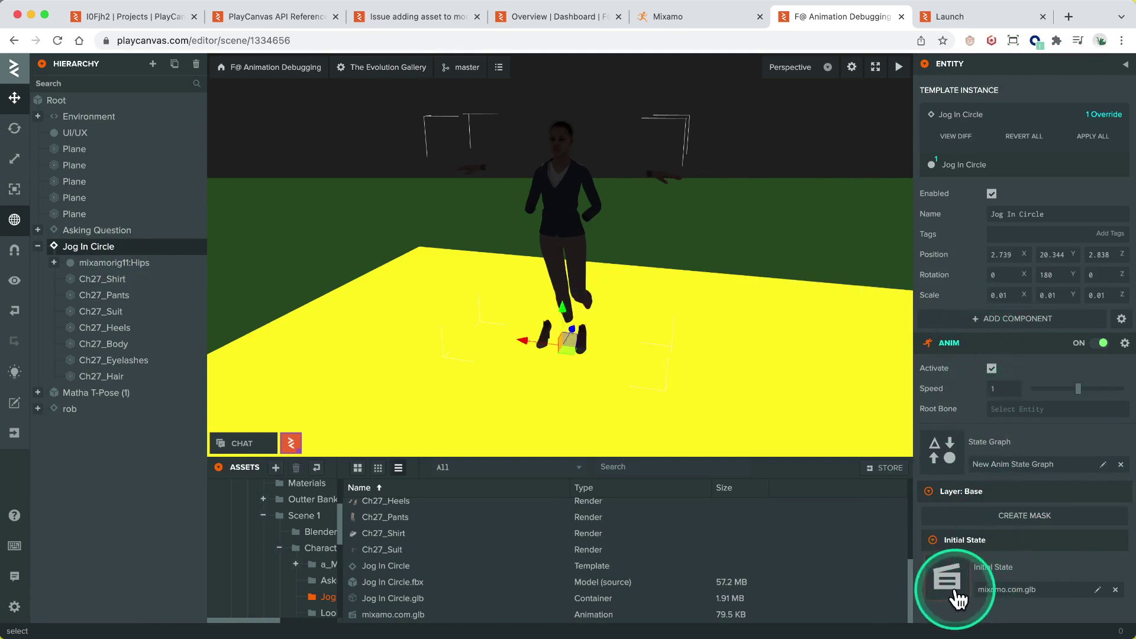
left_click(950, 22)
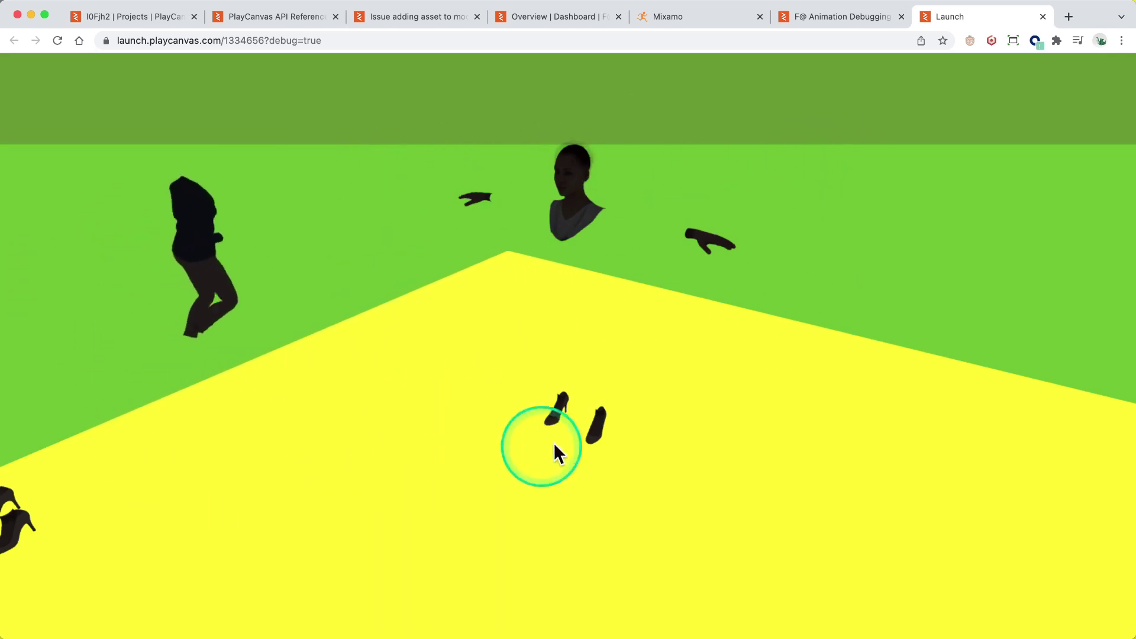
left_click(814, 18)
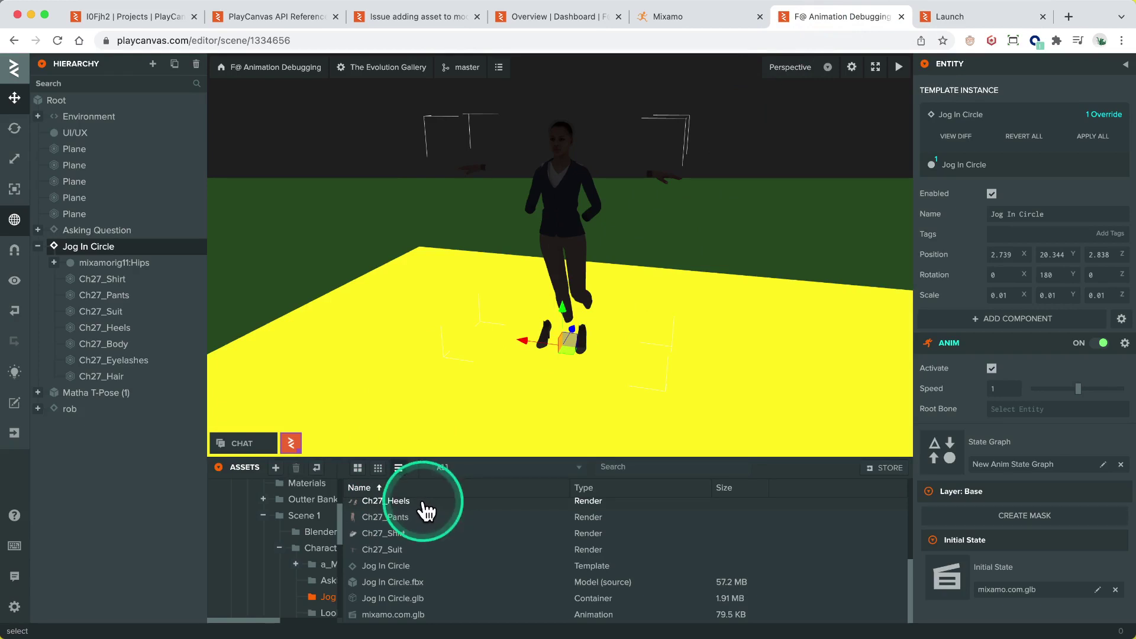
Preview the mixamo.com.glb animation on the Jog In Circle model
left_click(424, 619)
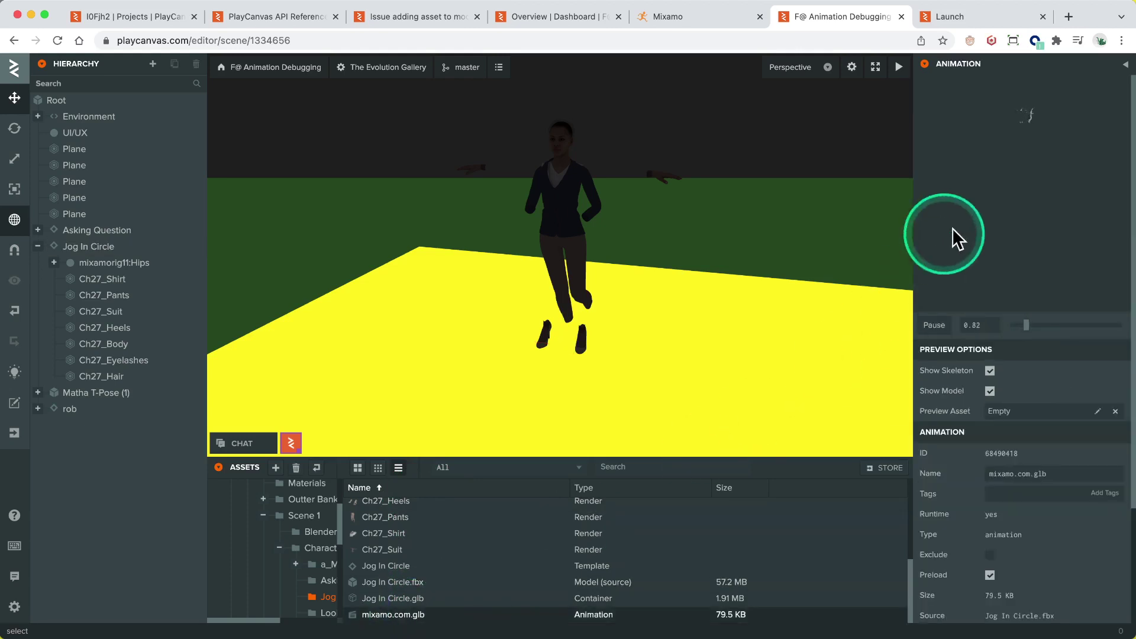
left_click(1098, 413)
left_click(363, 515)
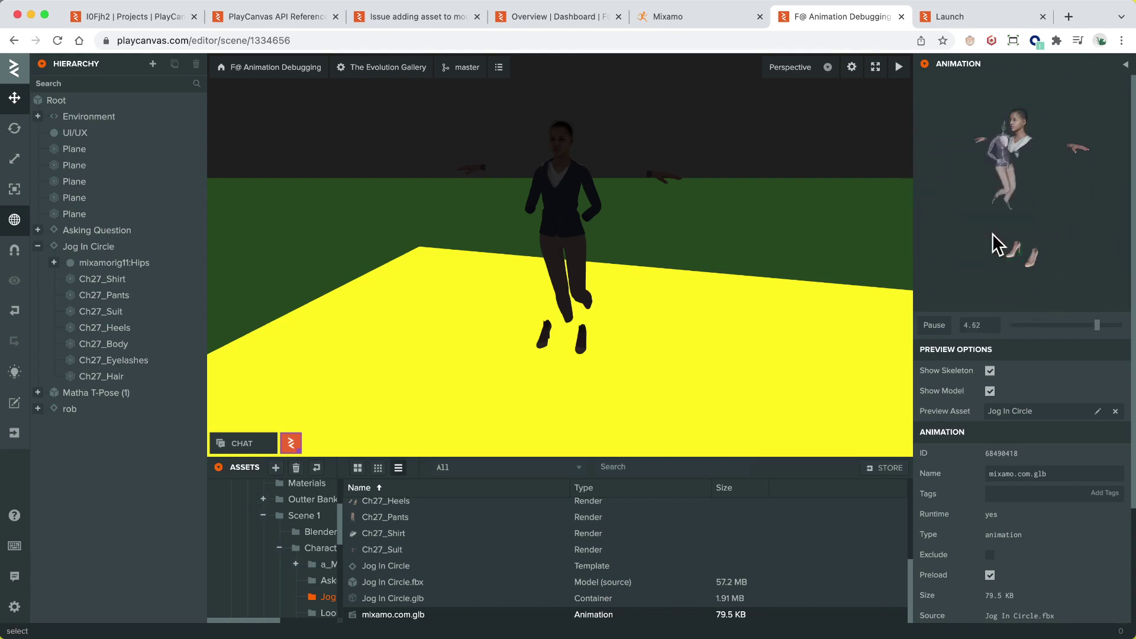
Orbit the animation preview around the model, then open mixamo.com.glb's context menu
left_click_drag(992, 233, 1003, 118)
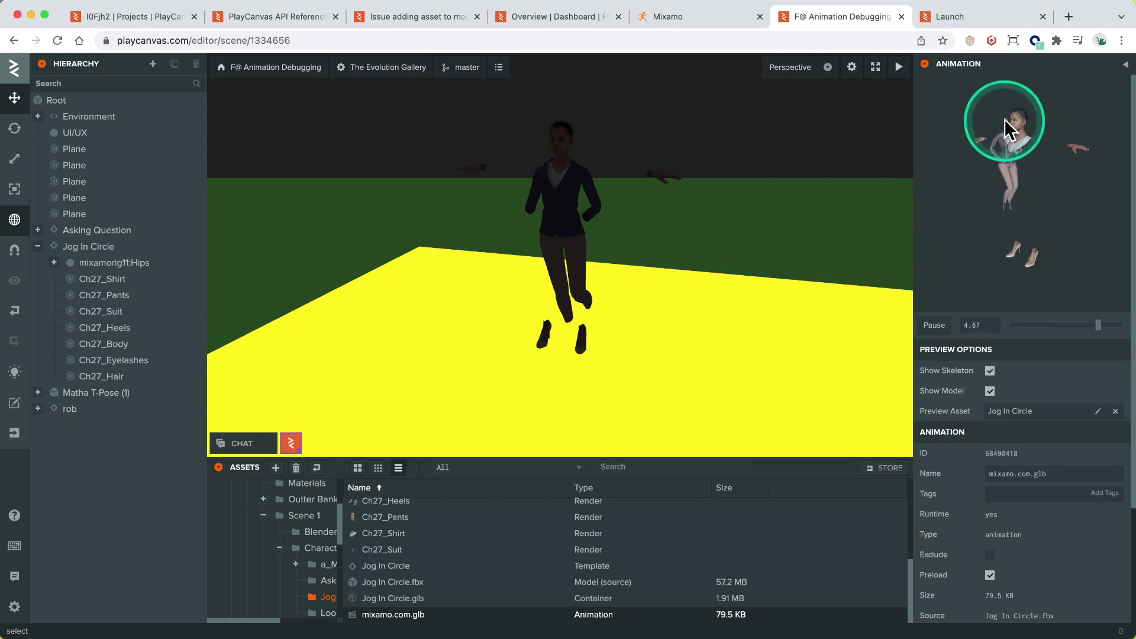
left_click_drag(1004, 119, 1000, 222)
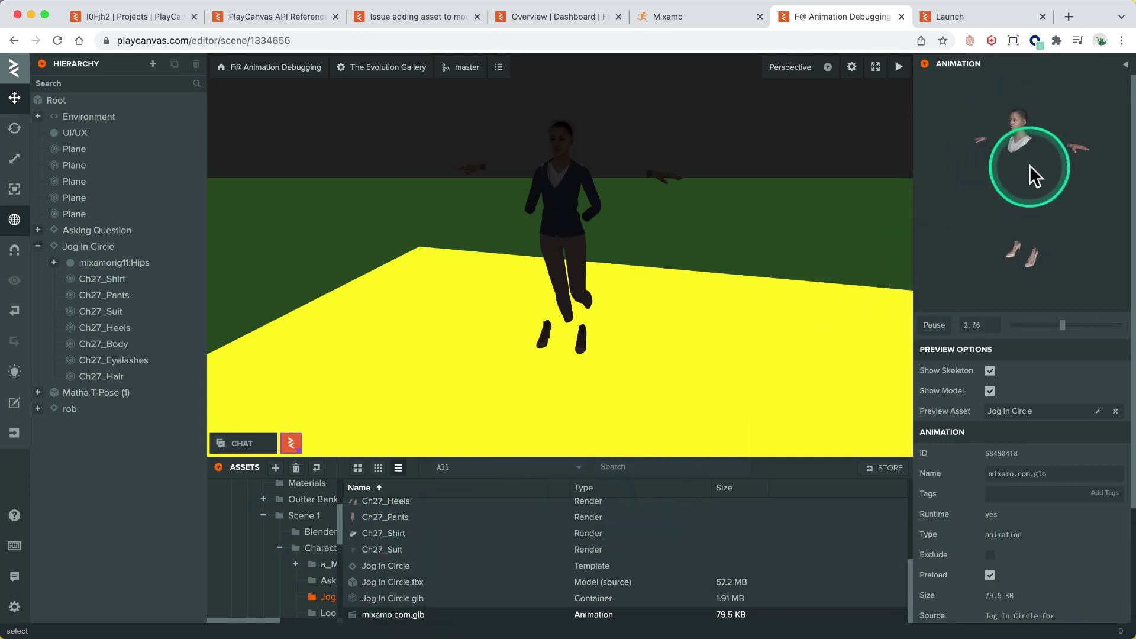
left_click_drag(1029, 164, 964, 167)
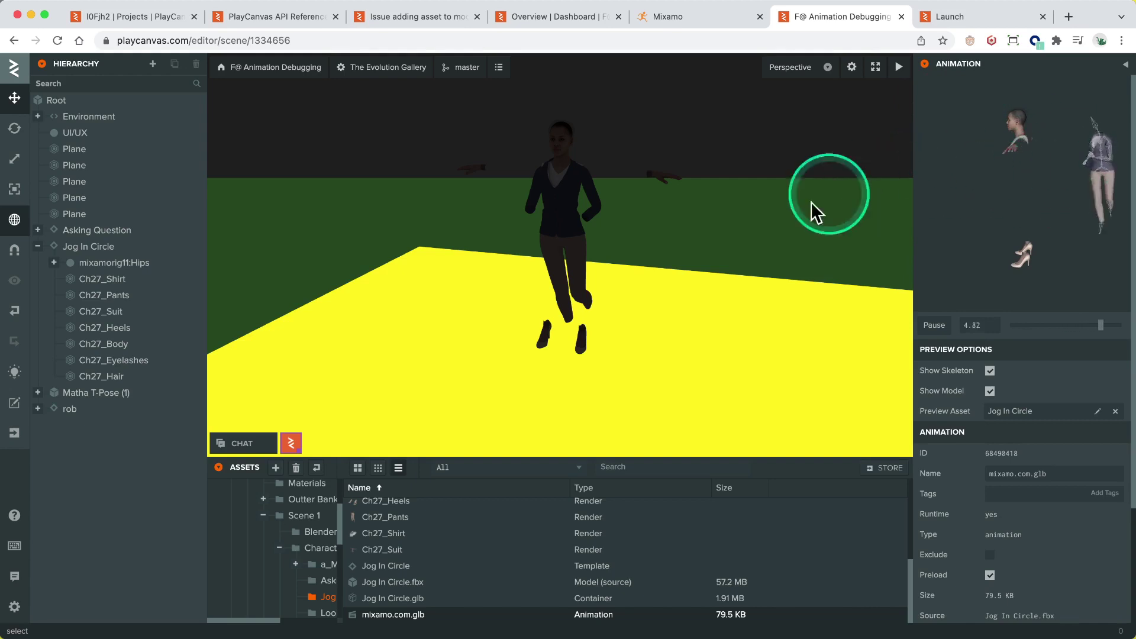
right_click(392, 613)
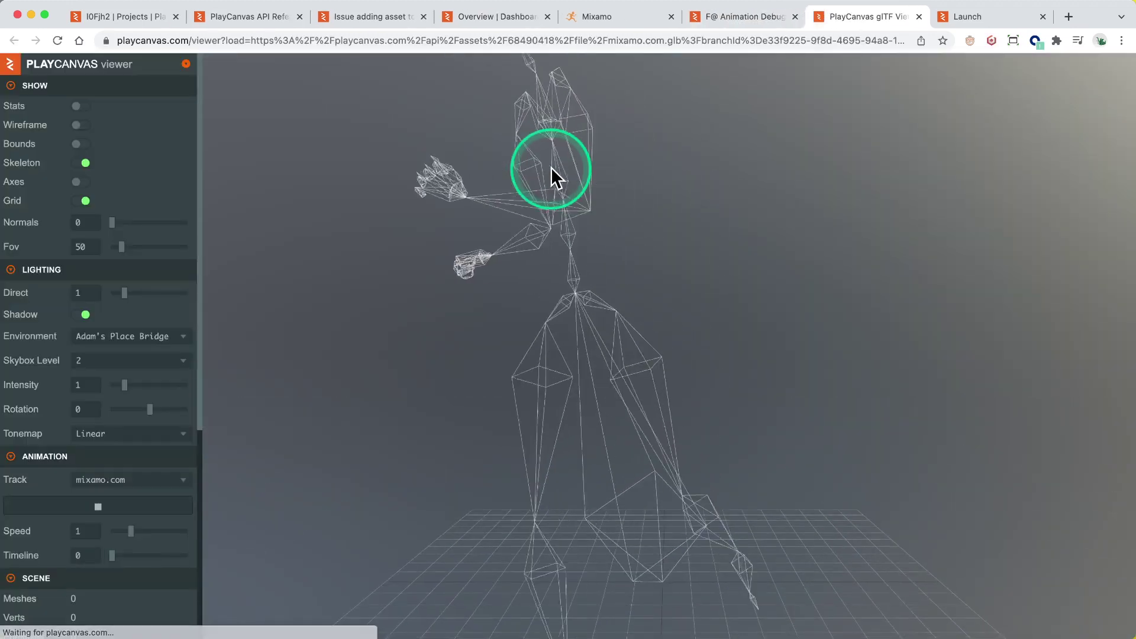
Expand the Hips and Spine bones and inspect Spine, Spine1 and the RootNode
left_click_drag(573, 189, 659, 314)
scroll(61, 379, "down", 10)
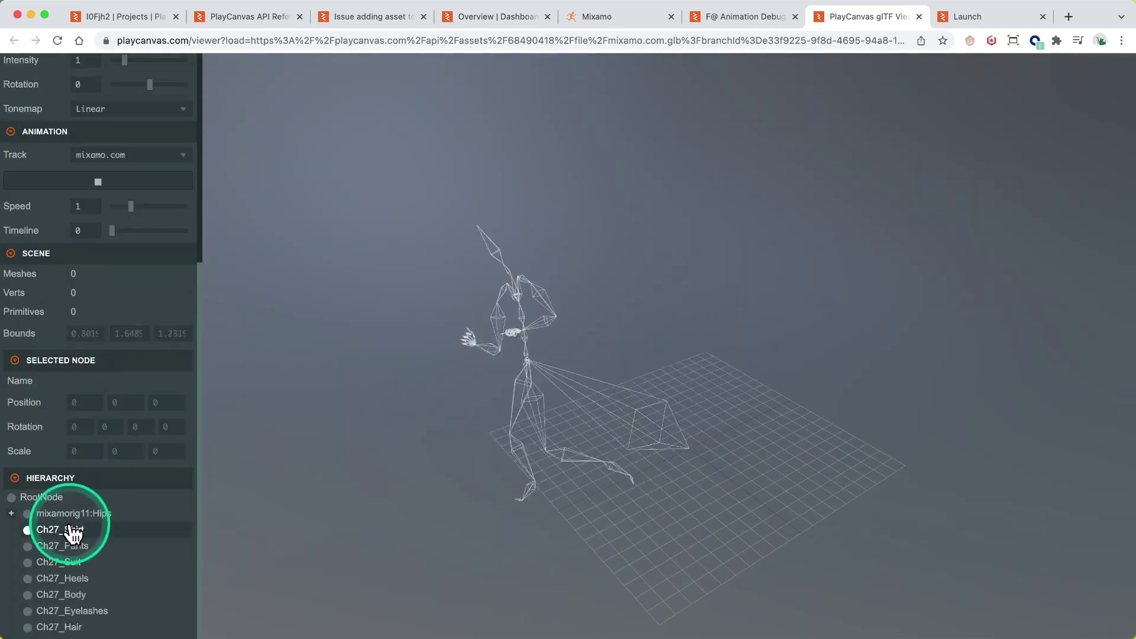
left_click(28, 515)
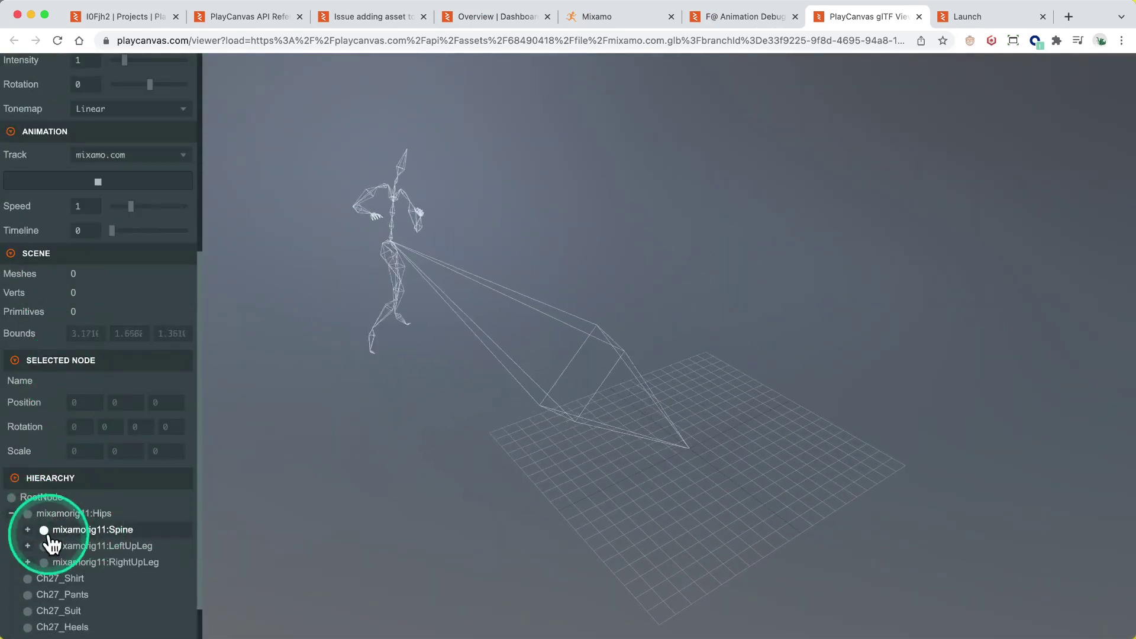
left_click(29, 531)
left_click(86, 539)
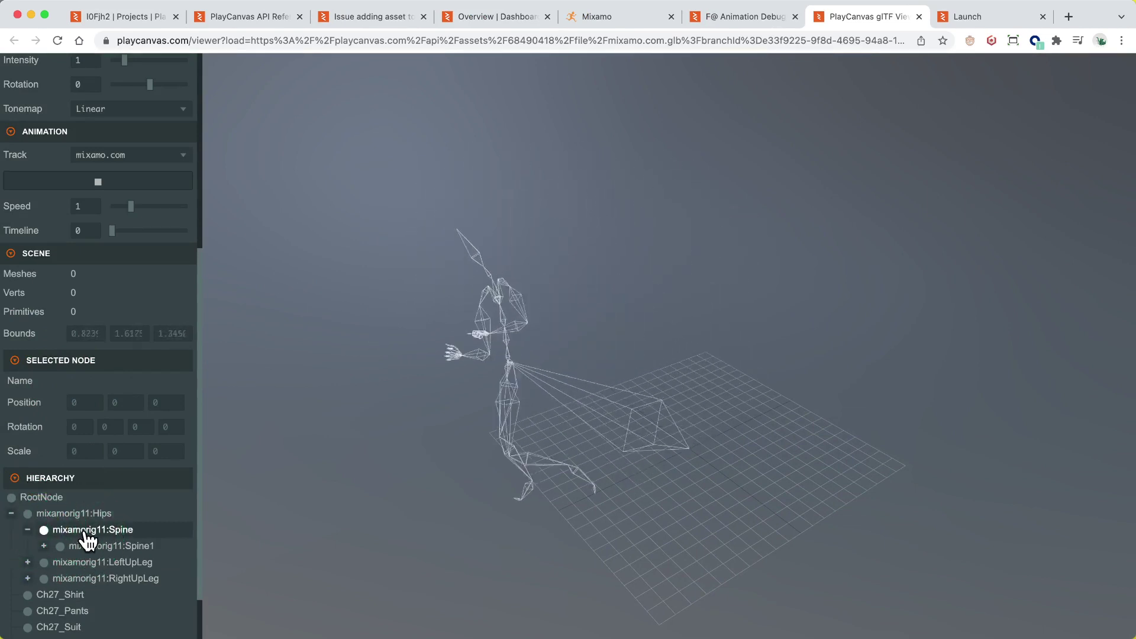
left_click(85, 540)
left_click(65, 546)
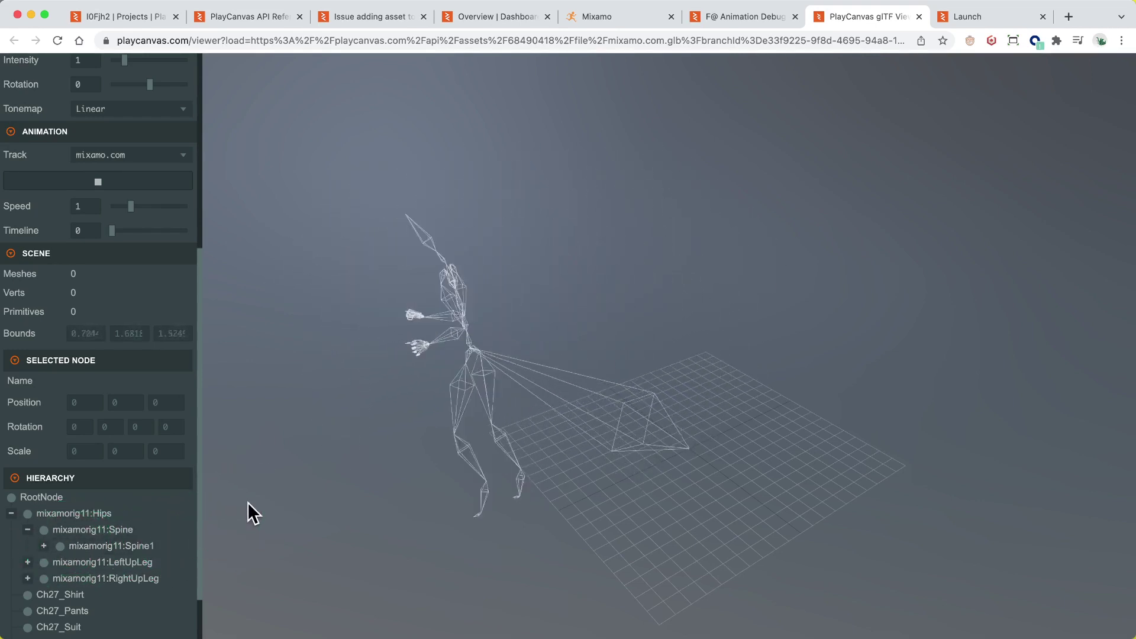
left_click(112, 536)
left_click(134, 500)
Expand Spine1 and Spine2, then select Hips, Spine, Spine1 and Neck in turn
left_click(44, 545)
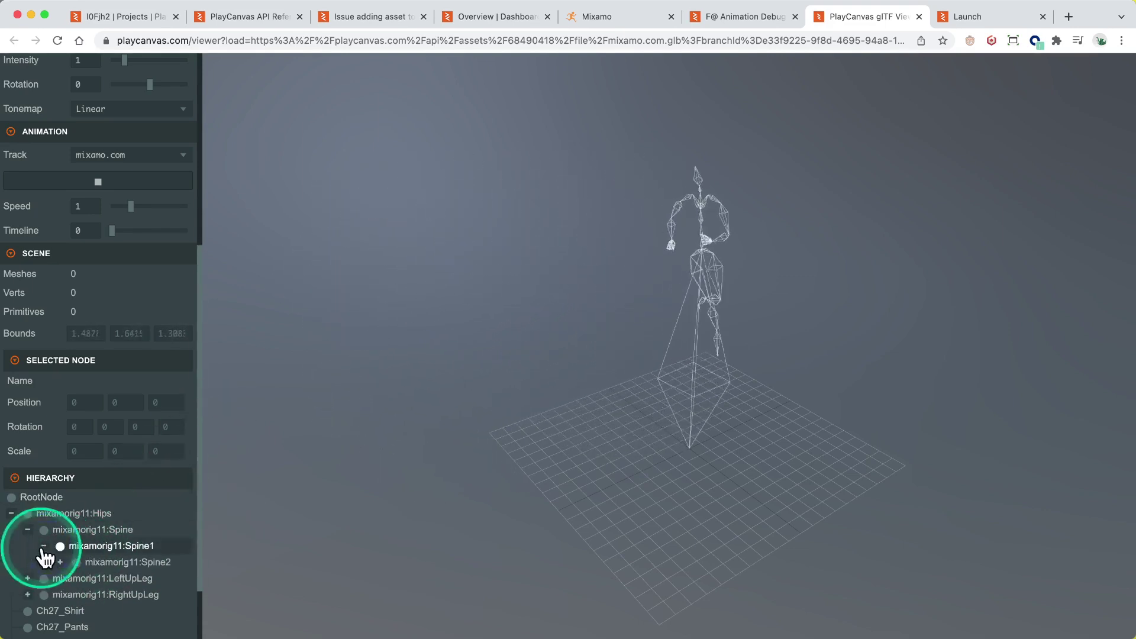
left_click(59, 562)
left_click(59, 562)
left_click(60, 562)
left_click(94, 505)
left_click(122, 521)
left_click(136, 537)
left_click(142, 569)
Expand Neck and Head, widen the side panel, and select HeadTop_End
left_click(76, 570)
left_click(142, 586)
left_click_drag(234, 556, 329, 564)
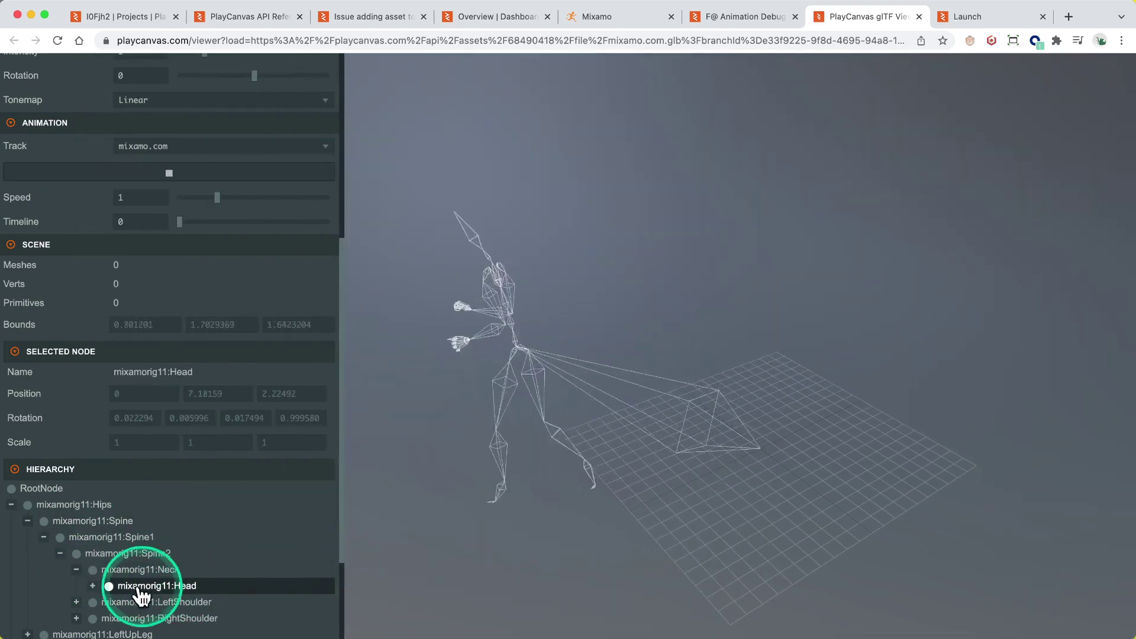
left_click(92, 586)
scroll(119, 589, "down", 1)
left_click(126, 586)
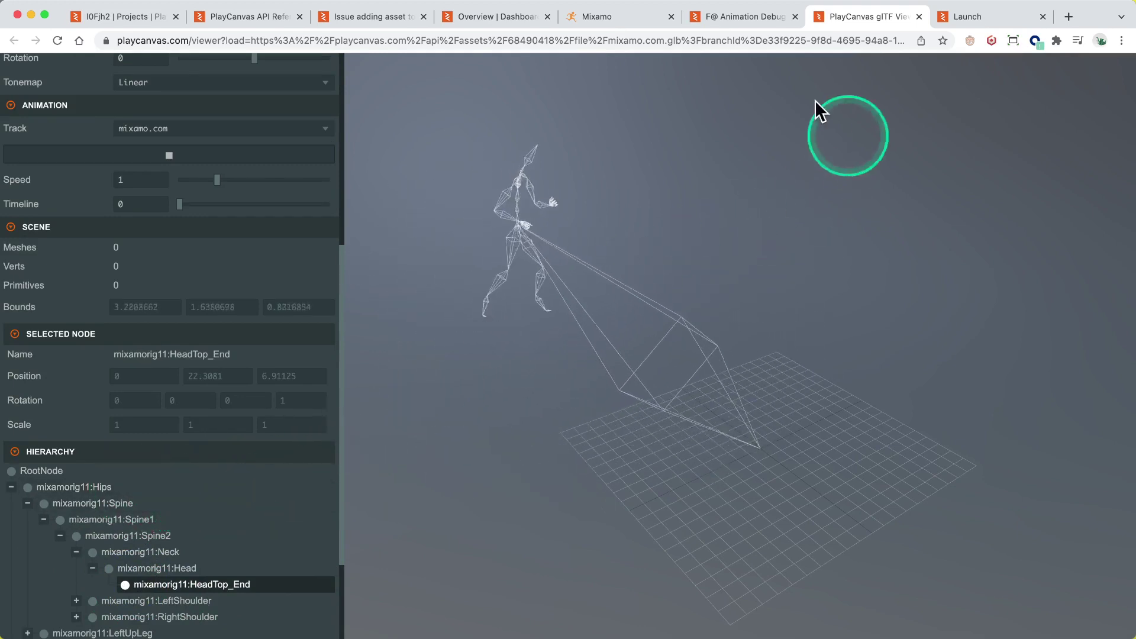
In the editor, expand mixamorig11:Hips down through Spine, Spine1 and Spine2
left_click(750, 14)
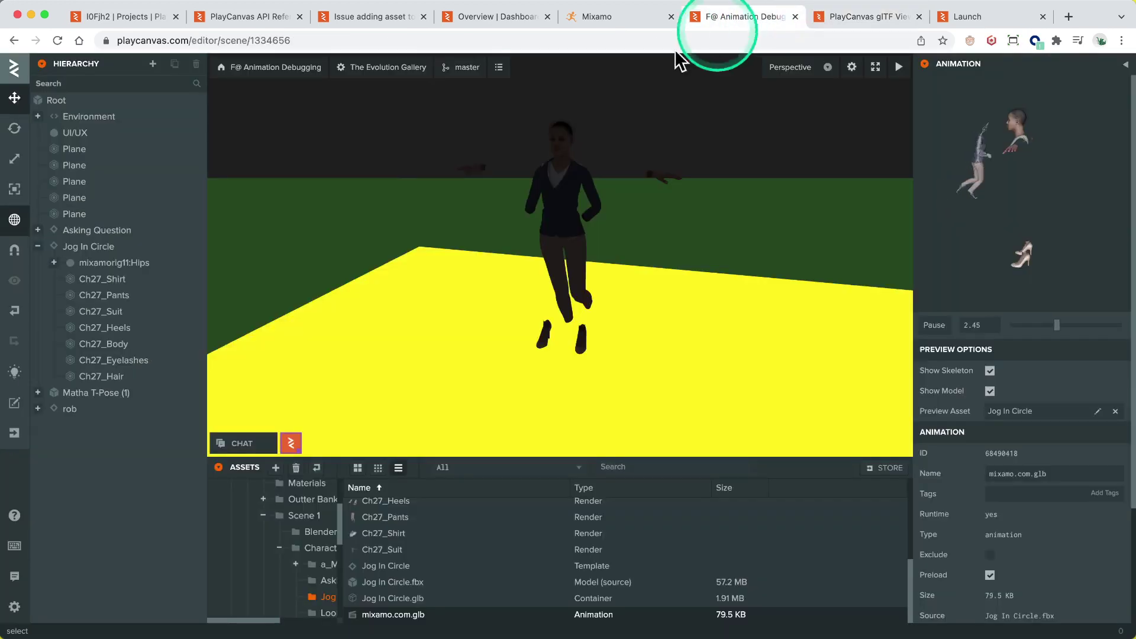
left_click(118, 262)
key("Right")
key("Down")
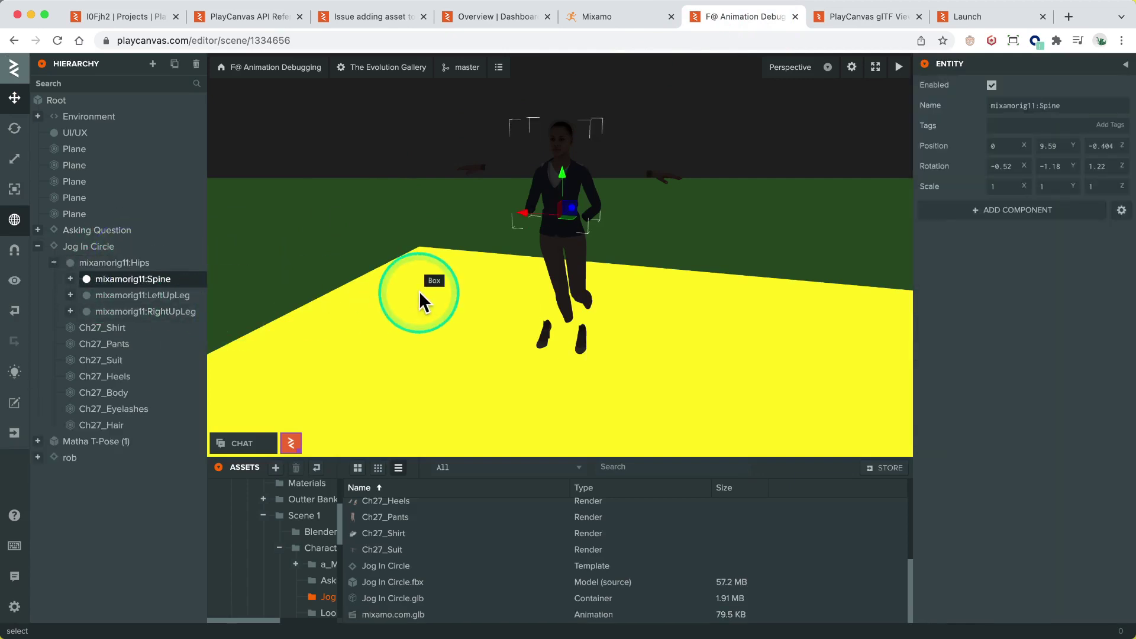
key("Right")
key("Down")
key("Right")
key("Down")
key("Right")
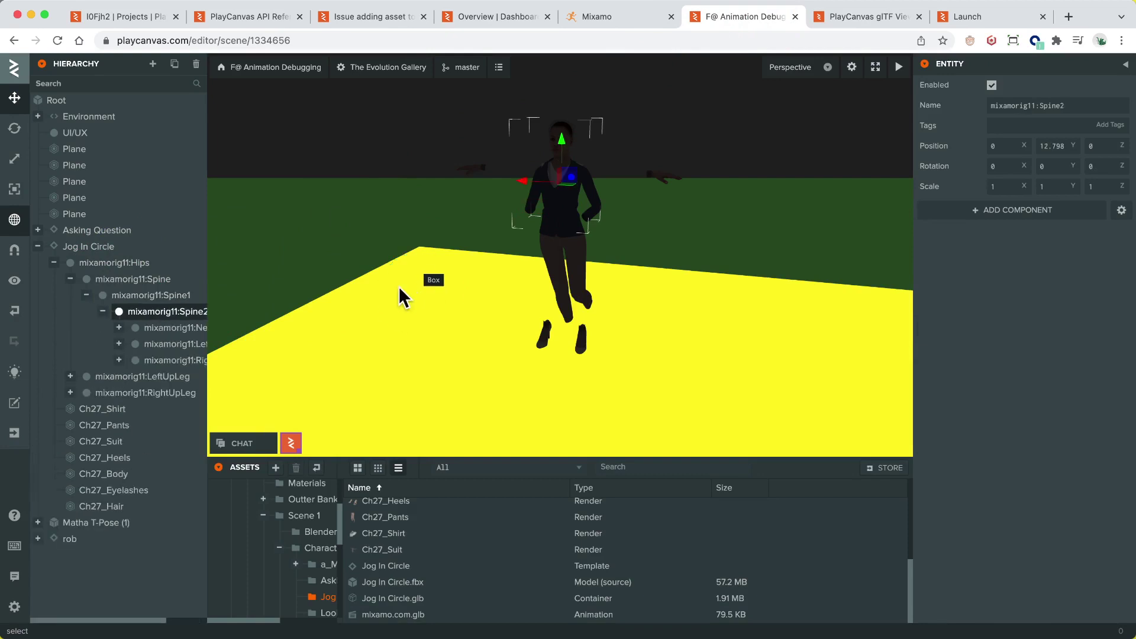
Widen the Hierarchy panel and expand Neck and Head down to HeadTop_End
left_click(207, 302)
left_click_drag(253, 301, 326, 307)
key("Down")
key("Right")
key("Down")
key("Right")
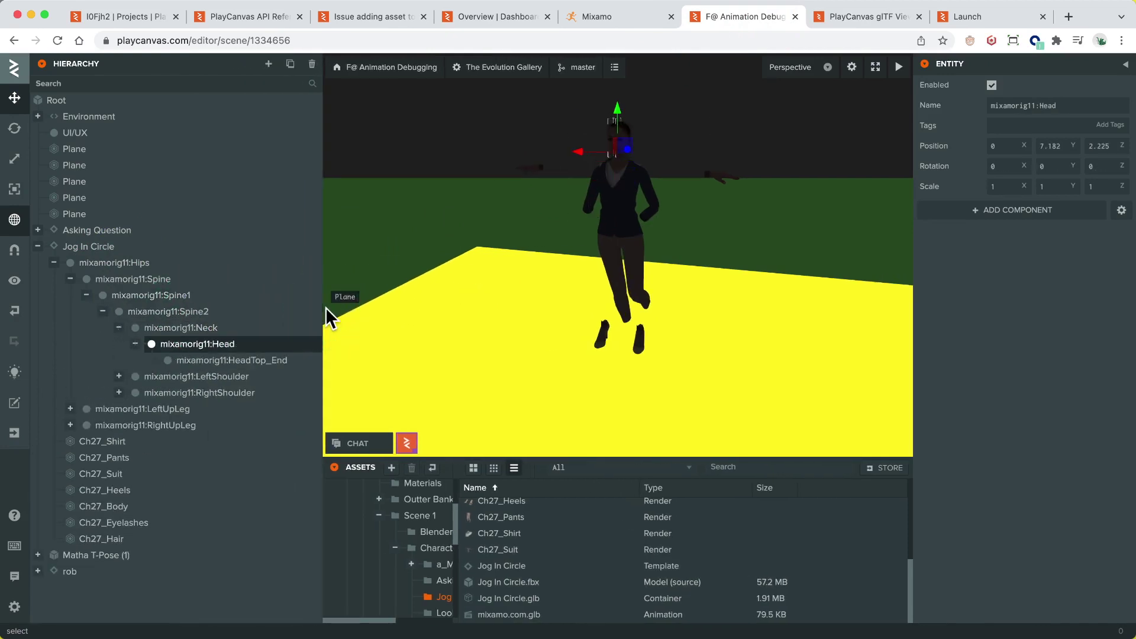
key("Down")
Glance at the Launch preview and glTF viewer tabs before returning to the editor
left_click(239, 264)
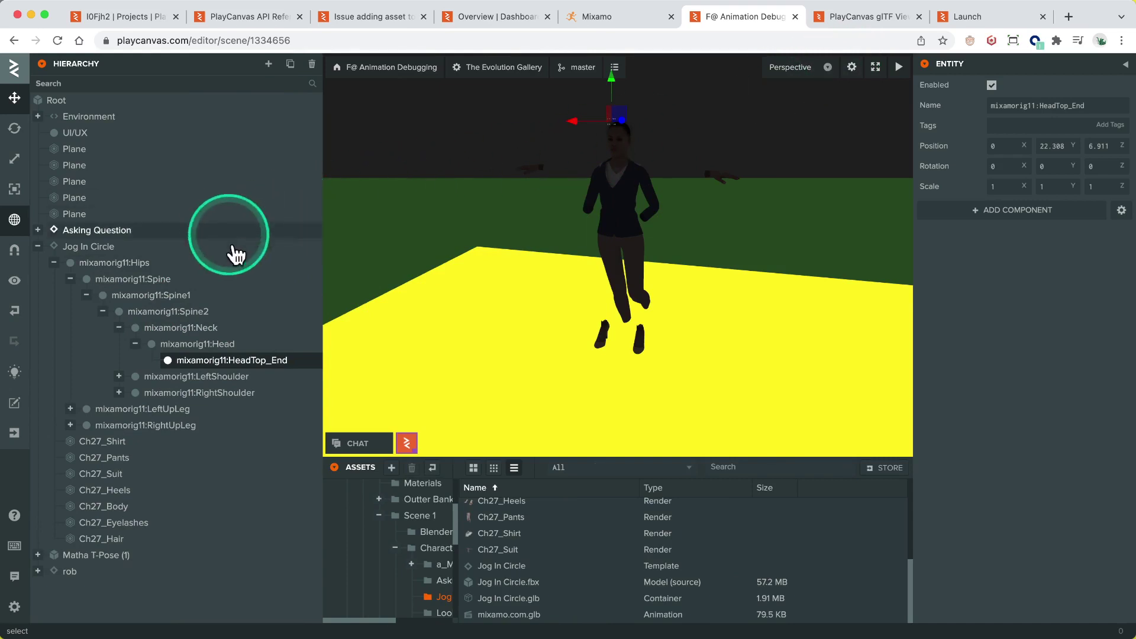
left_click(308, 294)
left_click(719, 54)
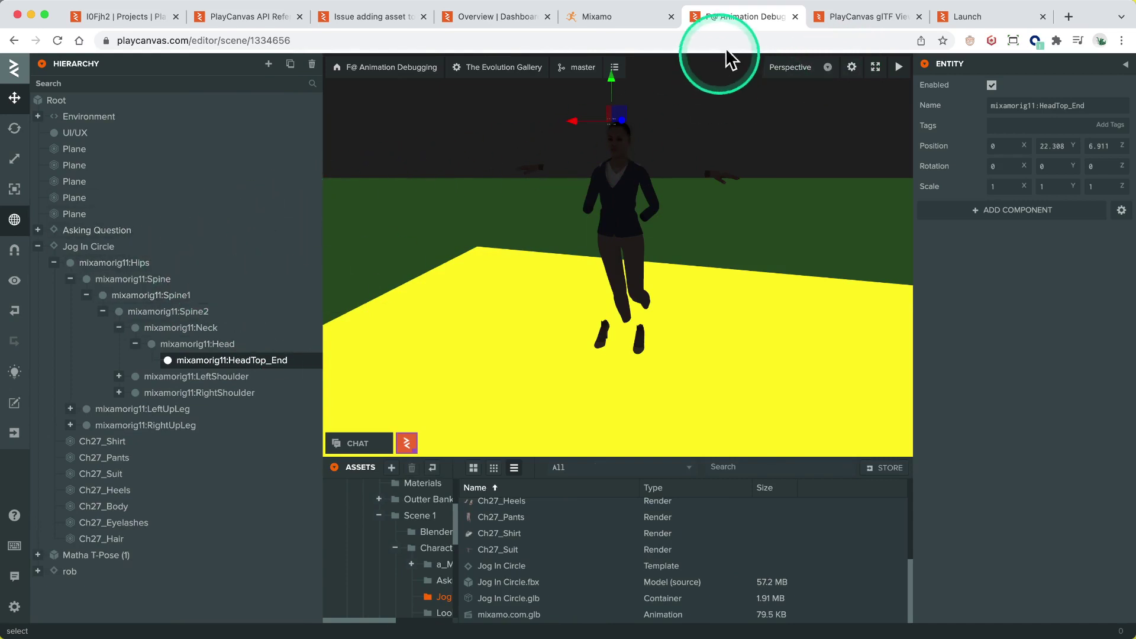
left_click(959, 15)
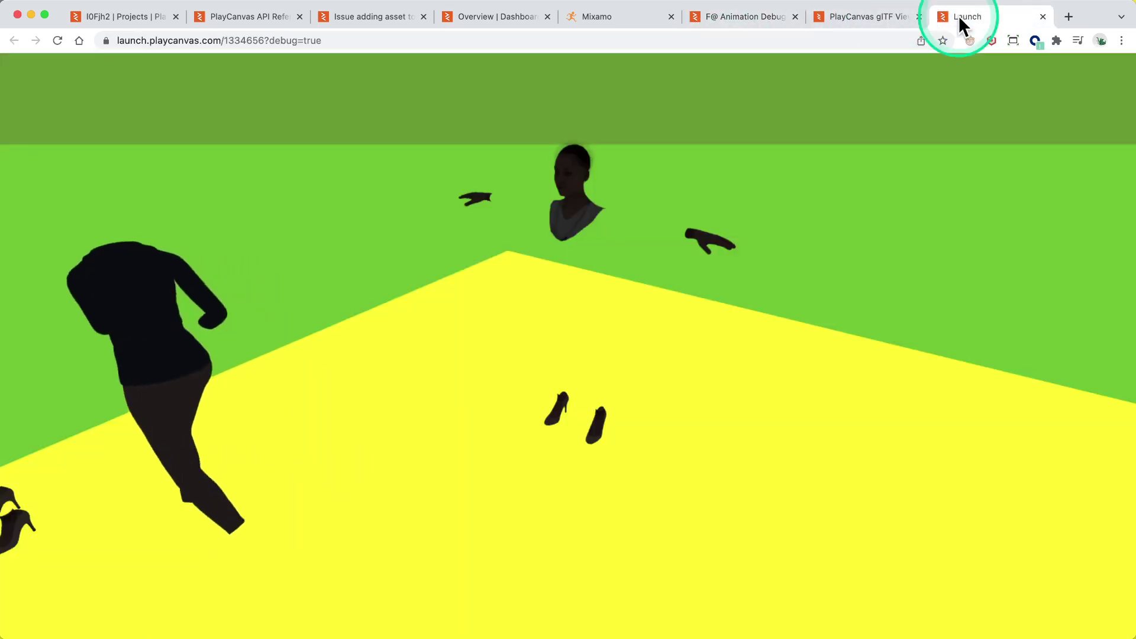
left_click(887, 16)
left_click(754, 18)
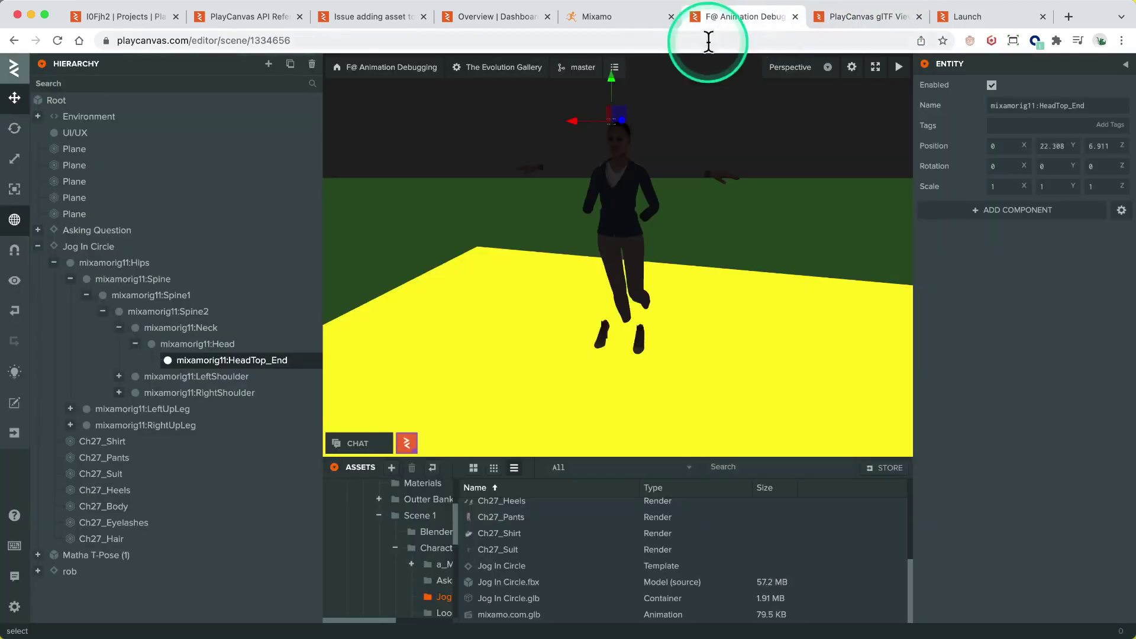
Close the glTF Viewer browser tab
middle_click(872, 16)
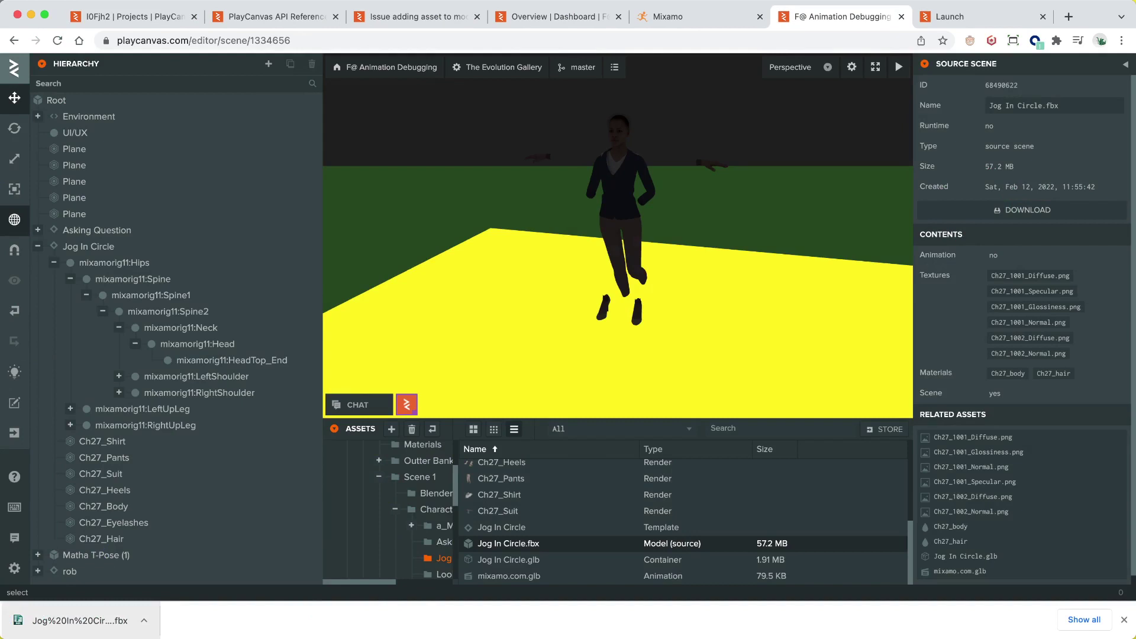
Reposition the FBX Review window and orbit in close to watch the jog animation
left_click_drag(386, 2, 393, 3)
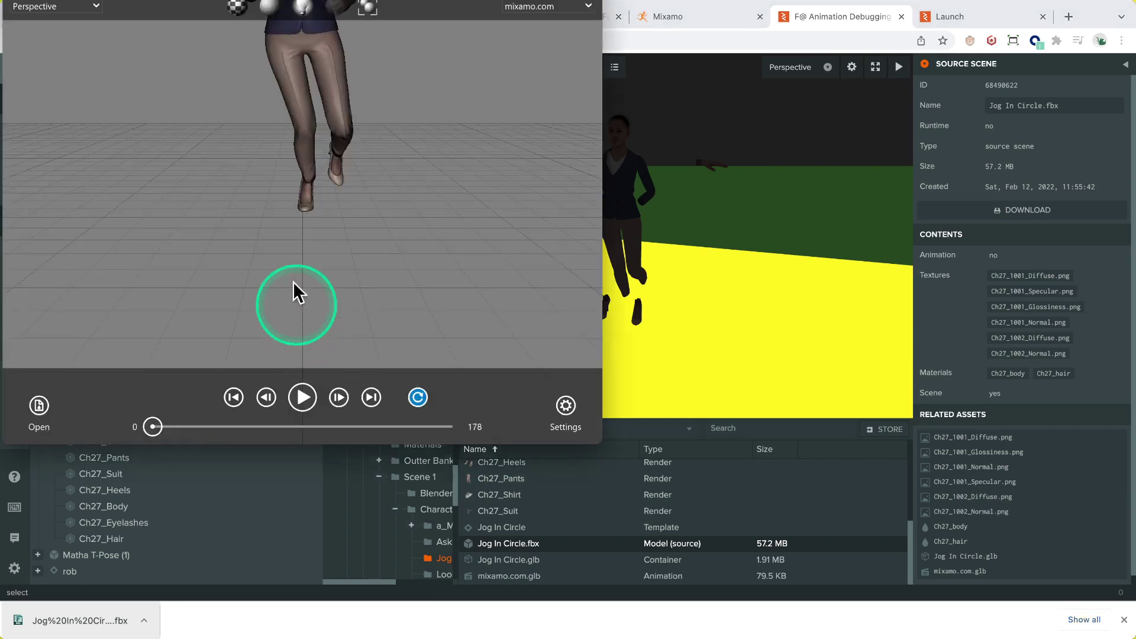
left_click_drag(294, 240, 275, 148)
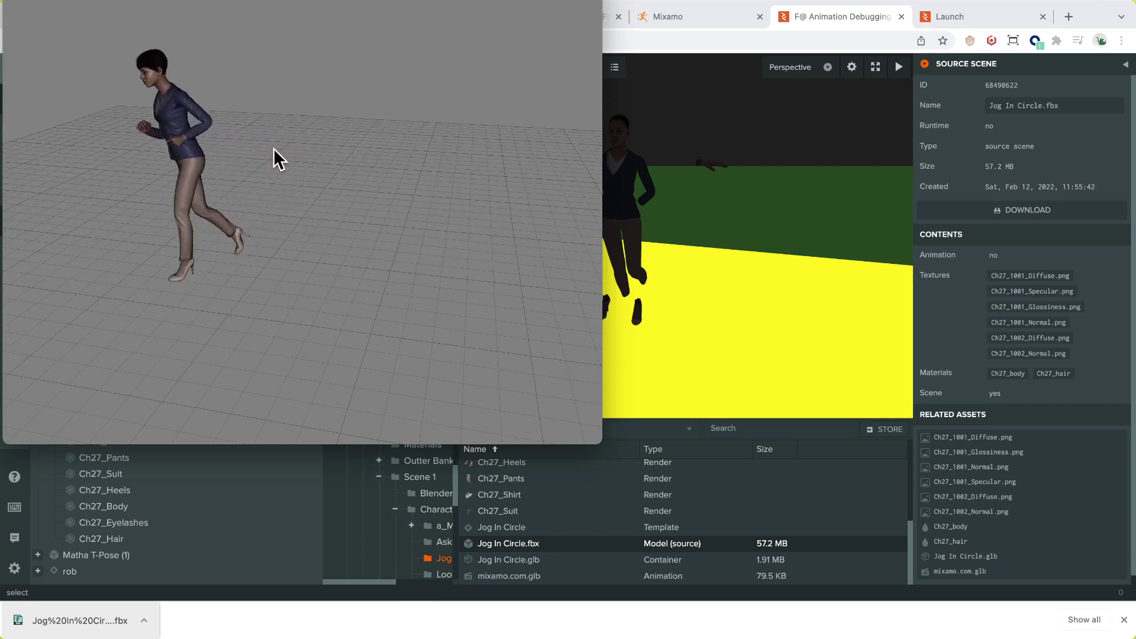
left_click(273, 148)
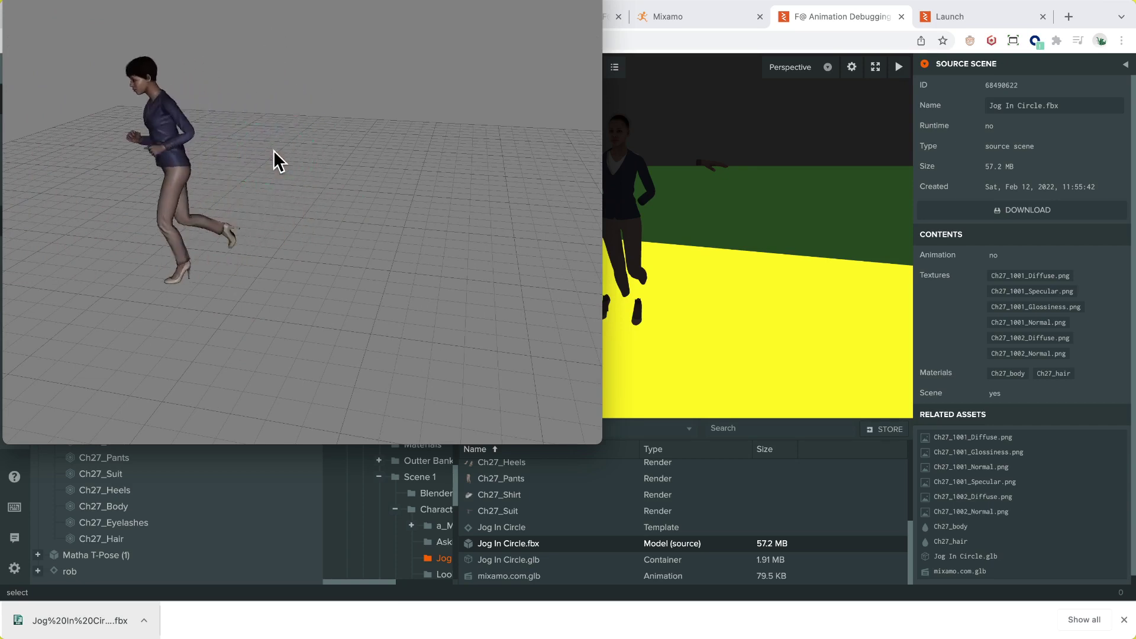
left_click(274, 150)
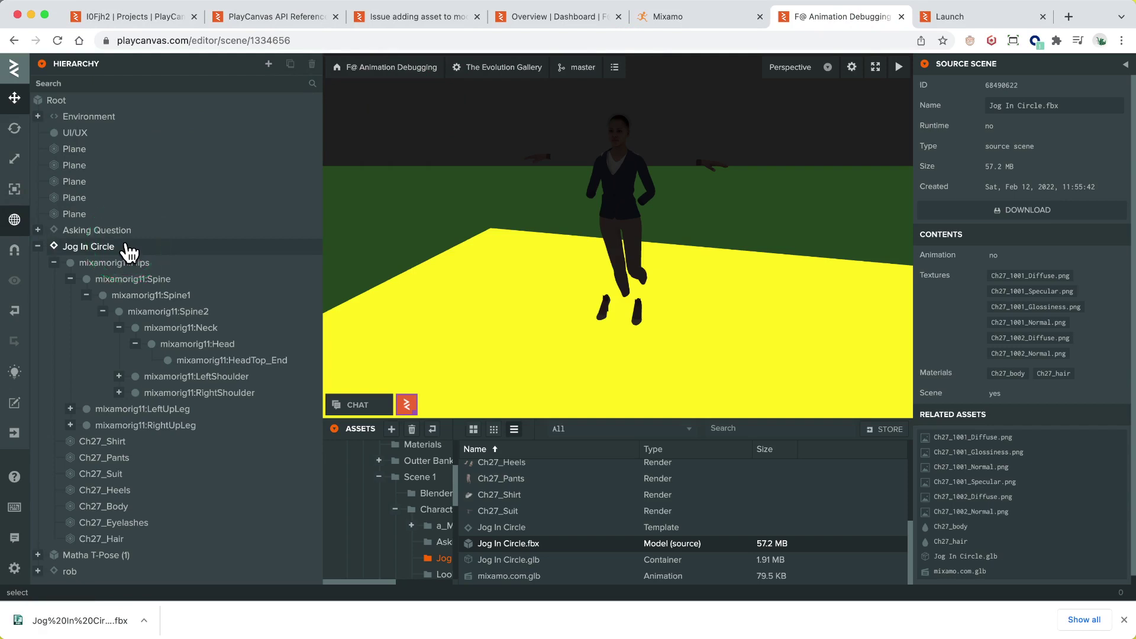
Select the character's suit and then its body mesh in the viewport
left_click_drag(109, 354, 453, 354)
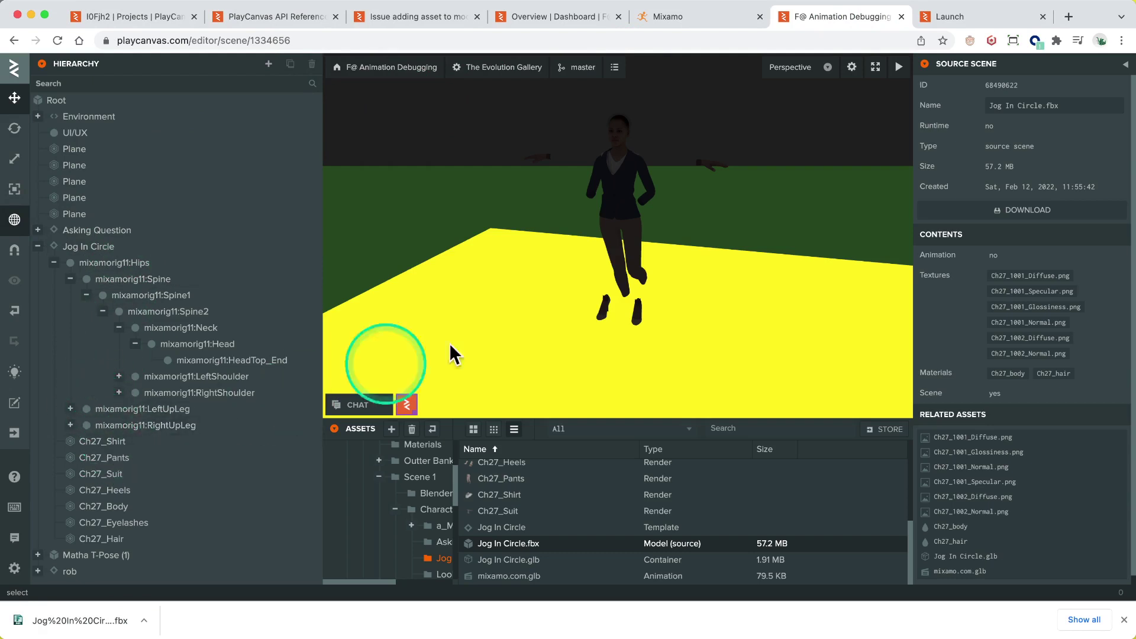
left_click(617, 184)
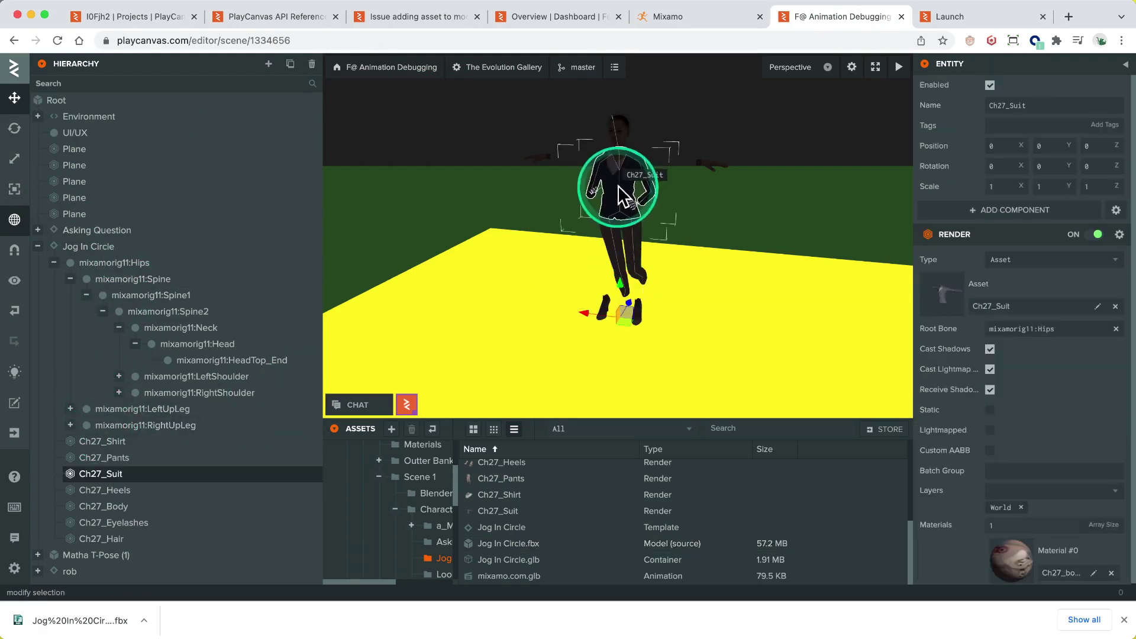
left_click(701, 165)
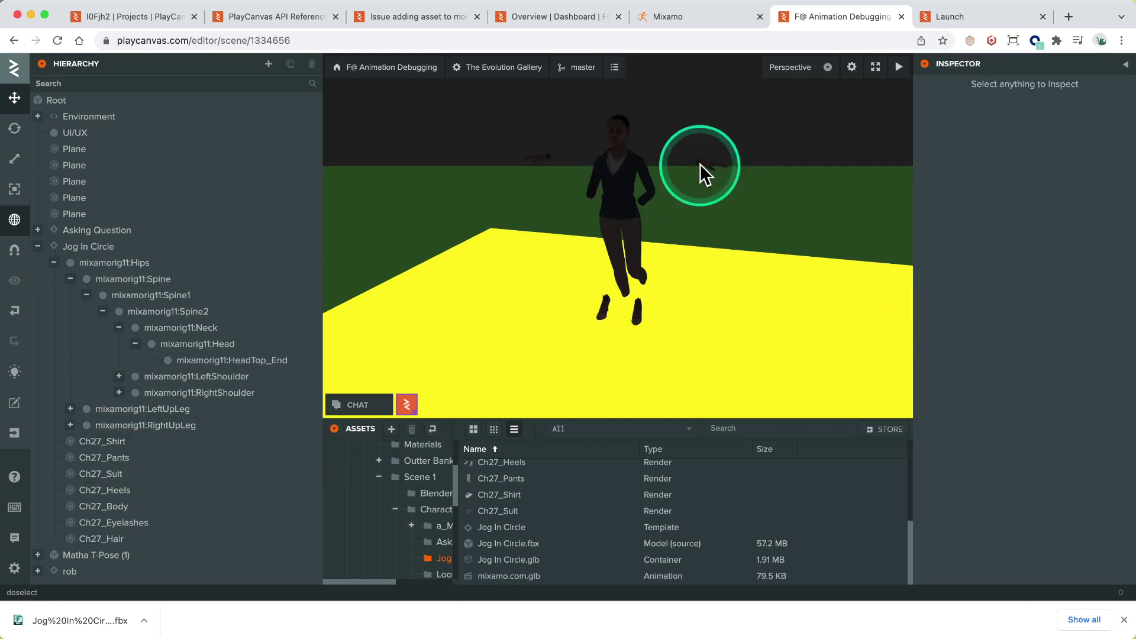
left_click(702, 165)
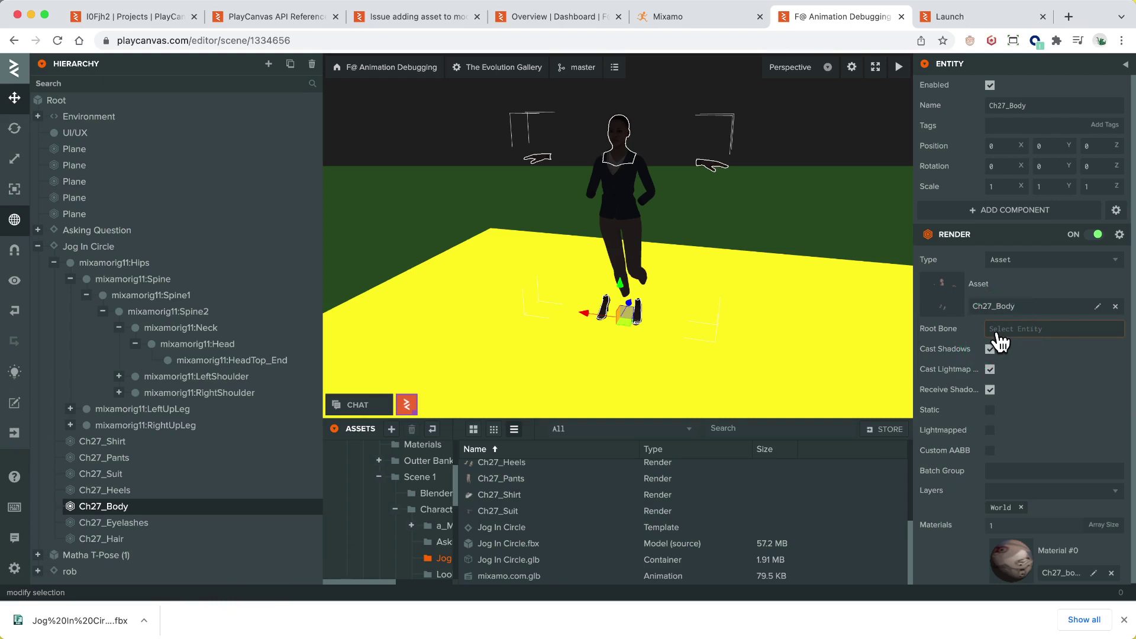
Check Root Bone on Ch27_Shirt, Pants, Suit, Heels, Body, Eyelashes and Hair, rechecking Pants and Suit
left_click(148, 444)
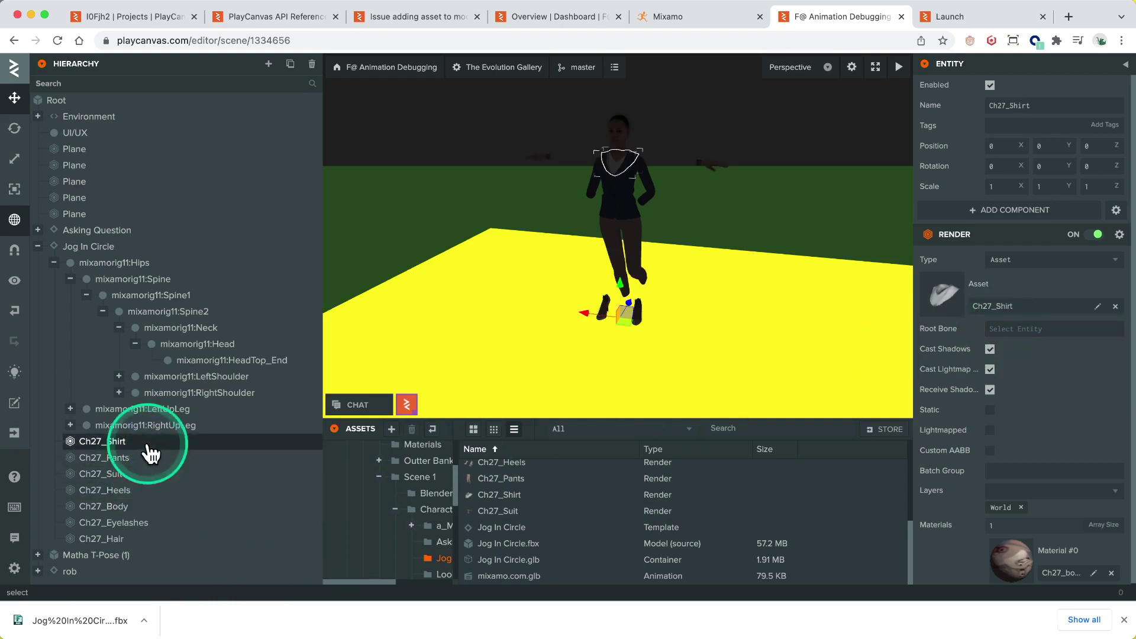
left_click(153, 460)
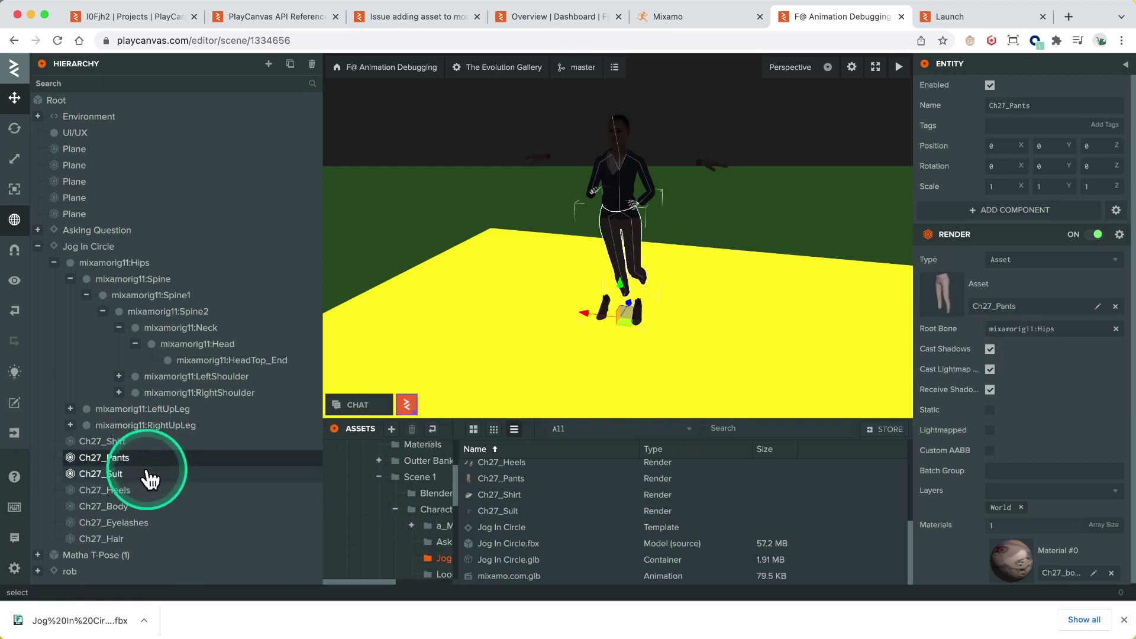
left_click(150, 477)
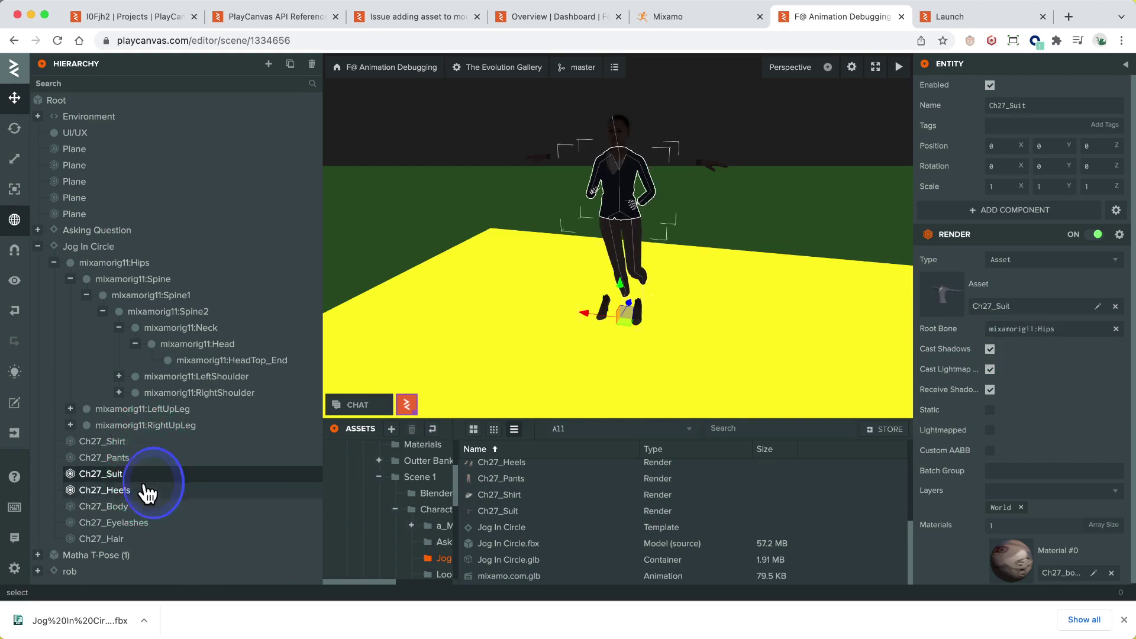
left_click(148, 493)
left_click(153, 509)
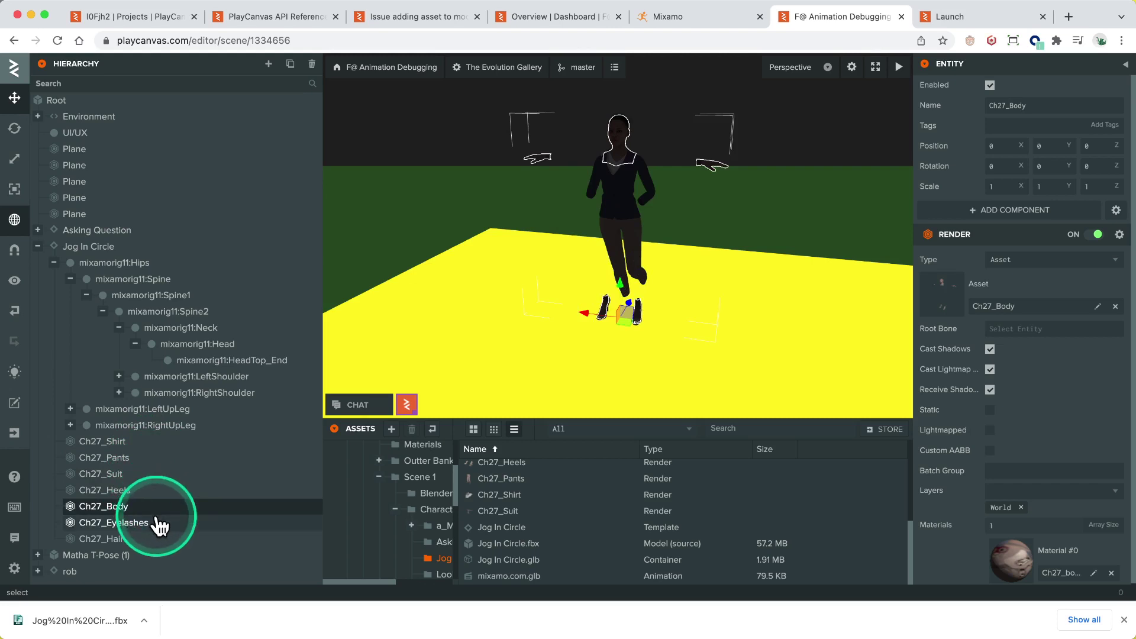
left_click(152, 525)
left_click(157, 539)
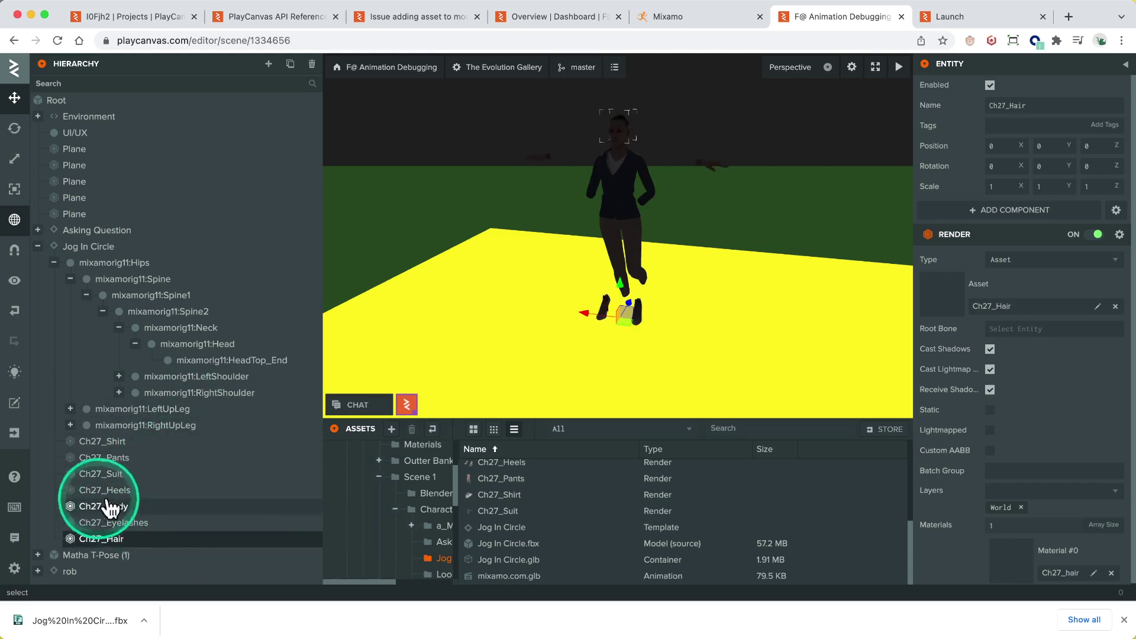
left_click(126, 462)
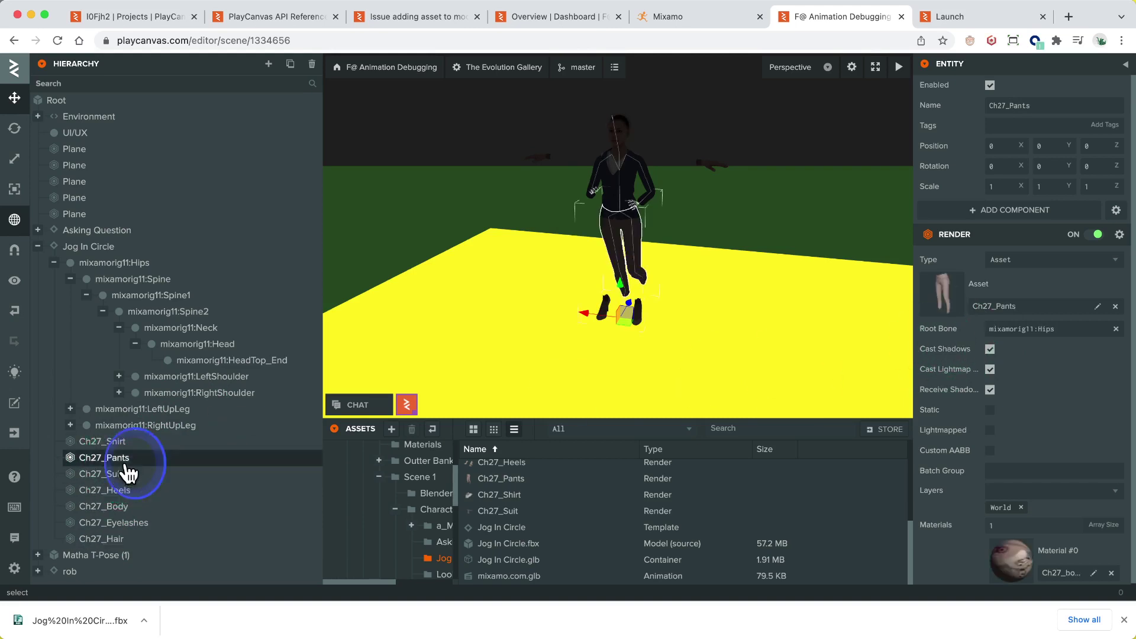
left_click(135, 476)
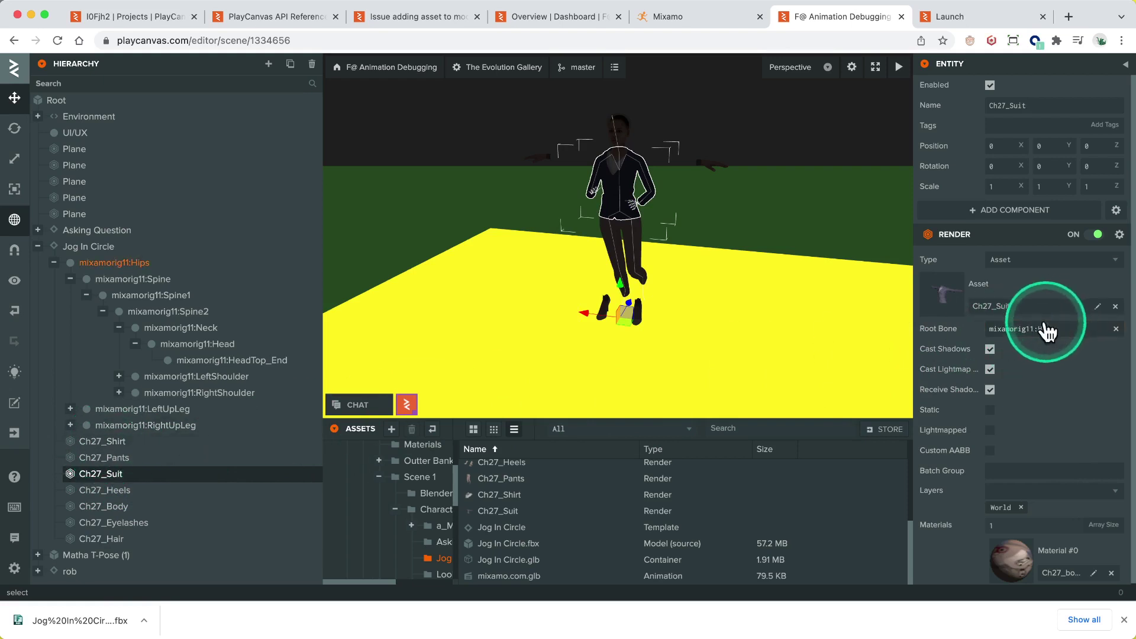
Set Ch27_Shirt's Root Bone to mixamorig11:Hips and Ch27_Heels' to Jog In Circle
left_click(118, 442)
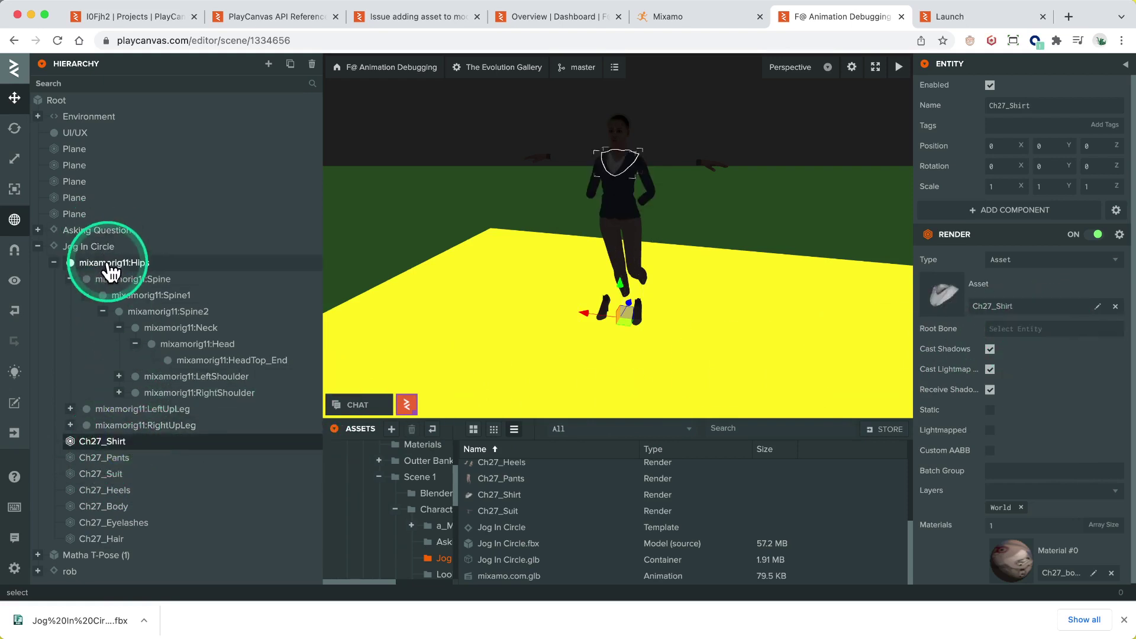
left_click_drag(554, 335, 1025, 335)
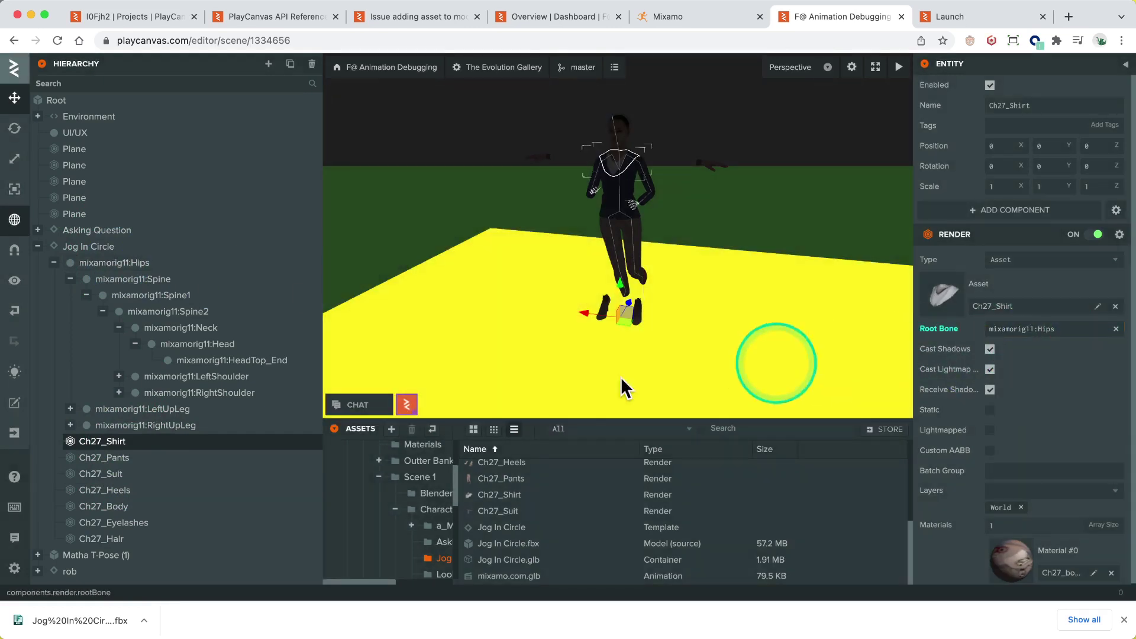
left_click(121, 474)
left_click(127, 492)
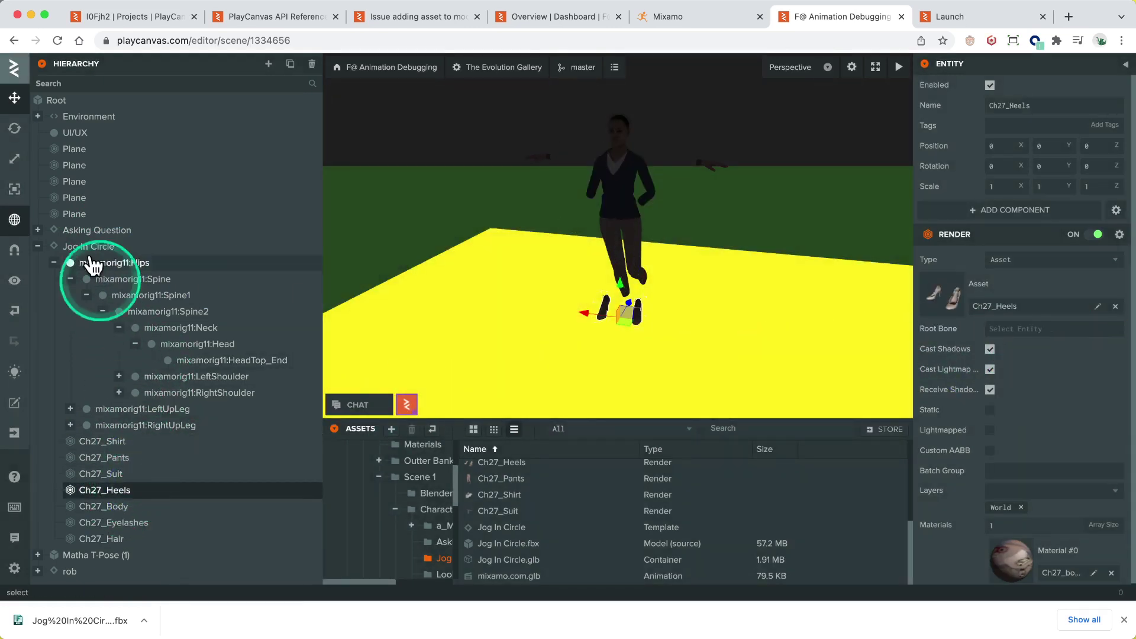
left_click_drag(87, 251, 194, 276)
left_click_drag(1008, 336, 1007, 330)
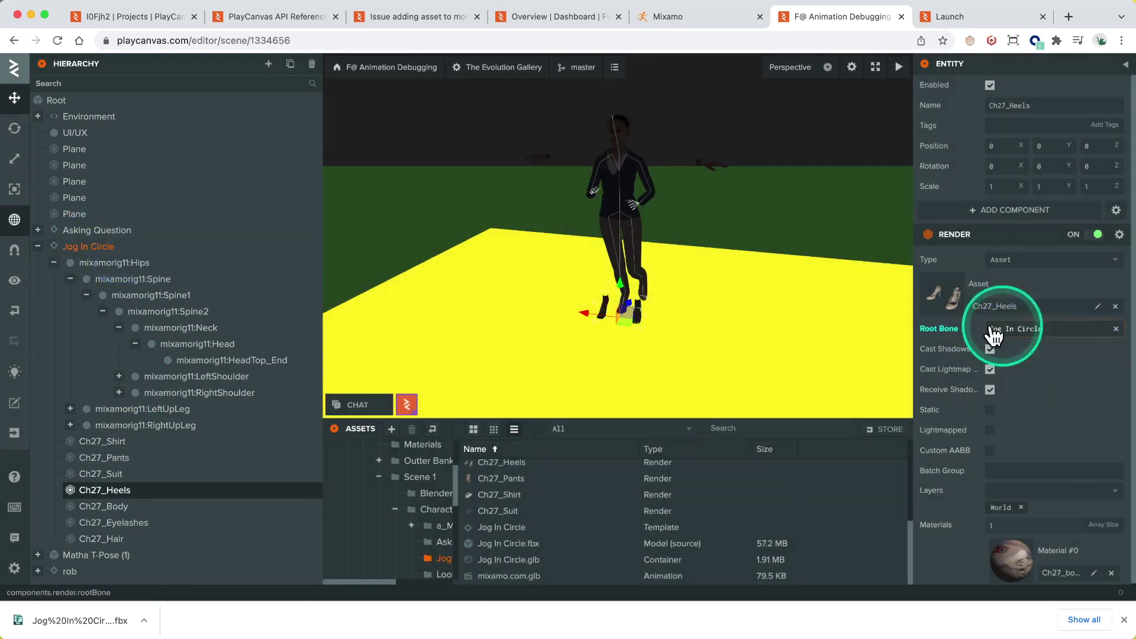
Give Ch27_Body and Ch27_Hair Root Bone Jog In Circle, and Ch27_Eyelashes mixamorig11:Hips
left_click(109, 507)
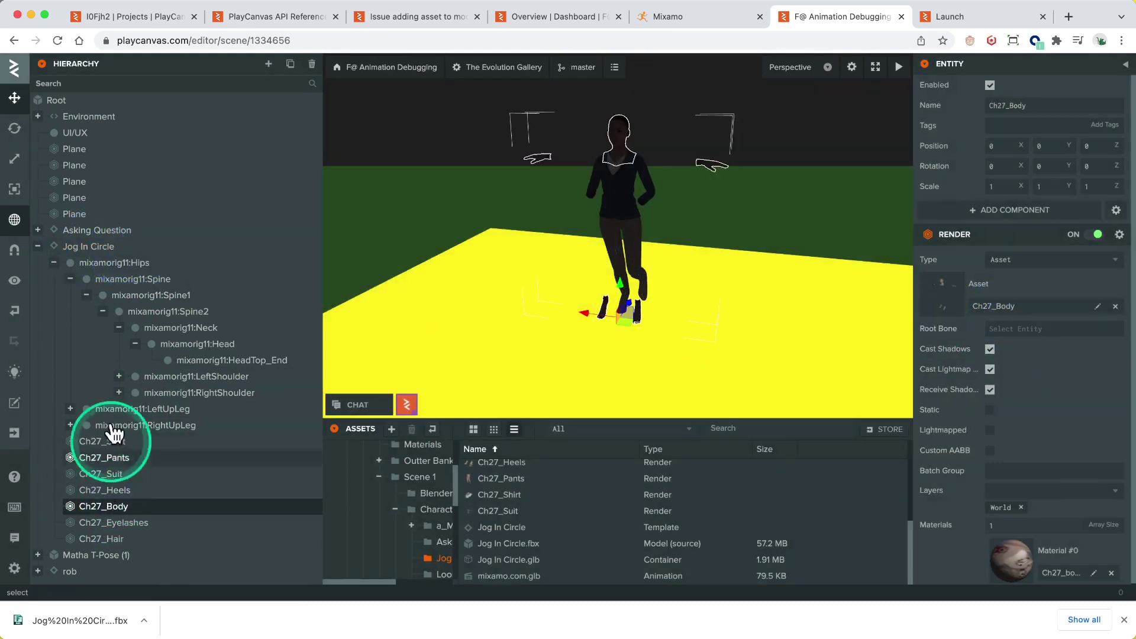
left_click_drag(77, 247, 790, 388)
mouse_move(979, 344)
left_mouse_down()
mouse_move(999, 333)
mouse_move(989, 342)
left_mouse_up()
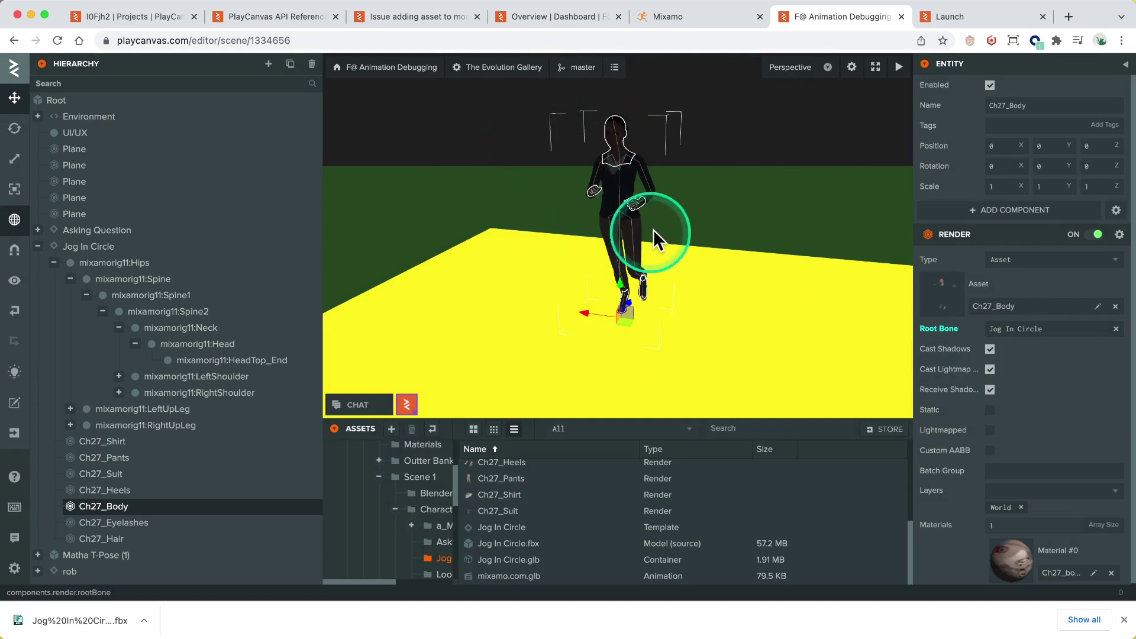
left_click(148, 535)
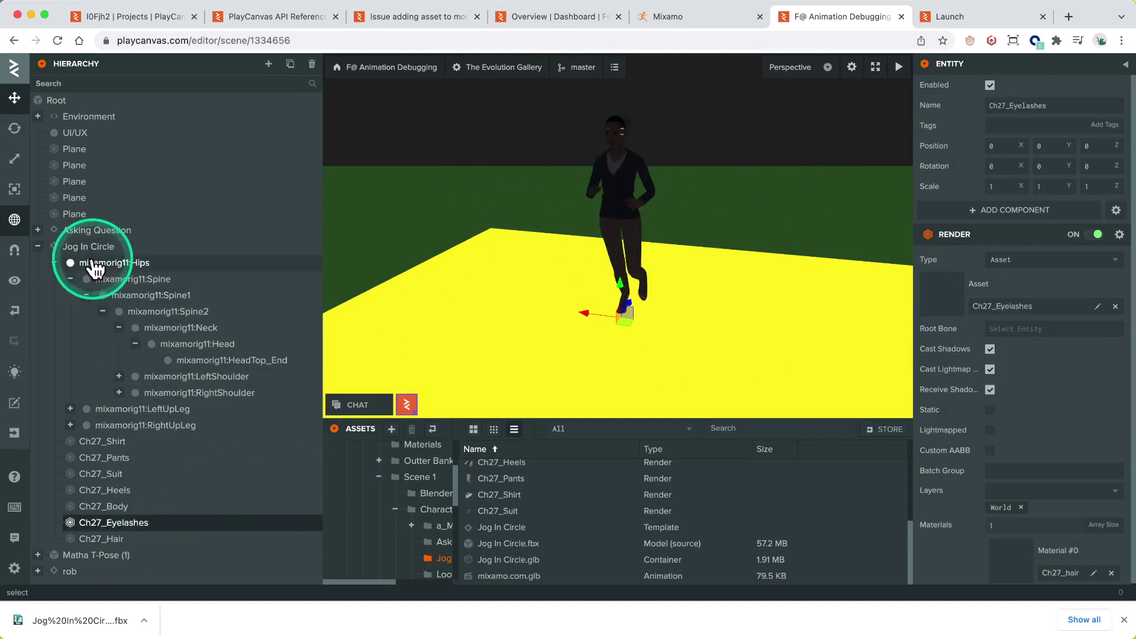
left_click_drag(93, 263, 913, 305)
left_click_drag(990, 329, 966, 332)
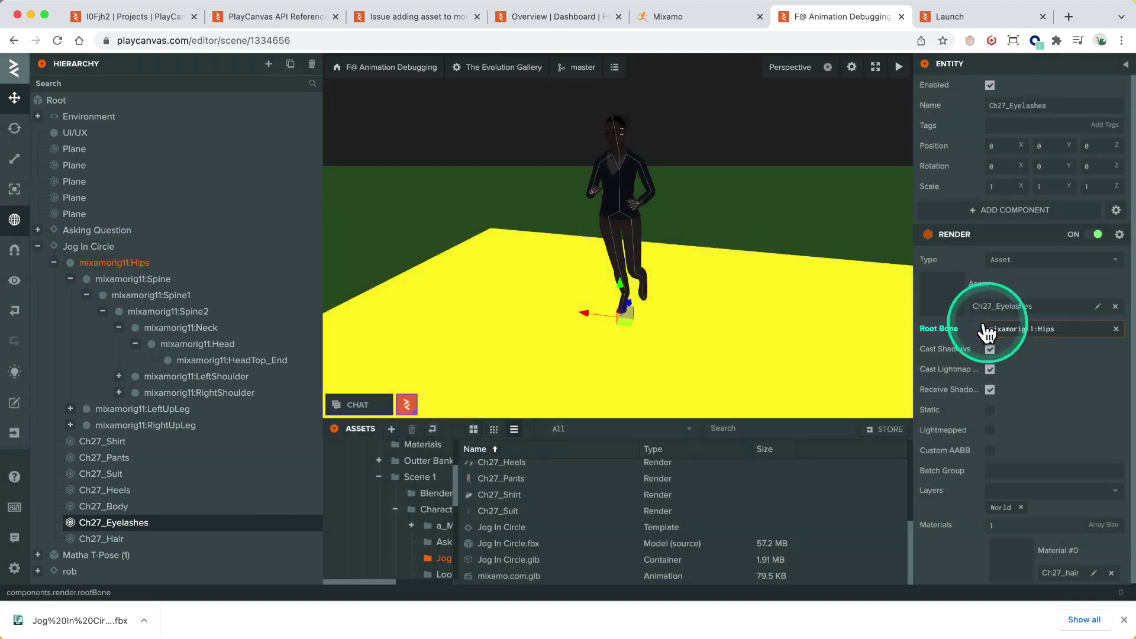
left_click(178, 539)
left_click_drag(93, 251, 1057, 325)
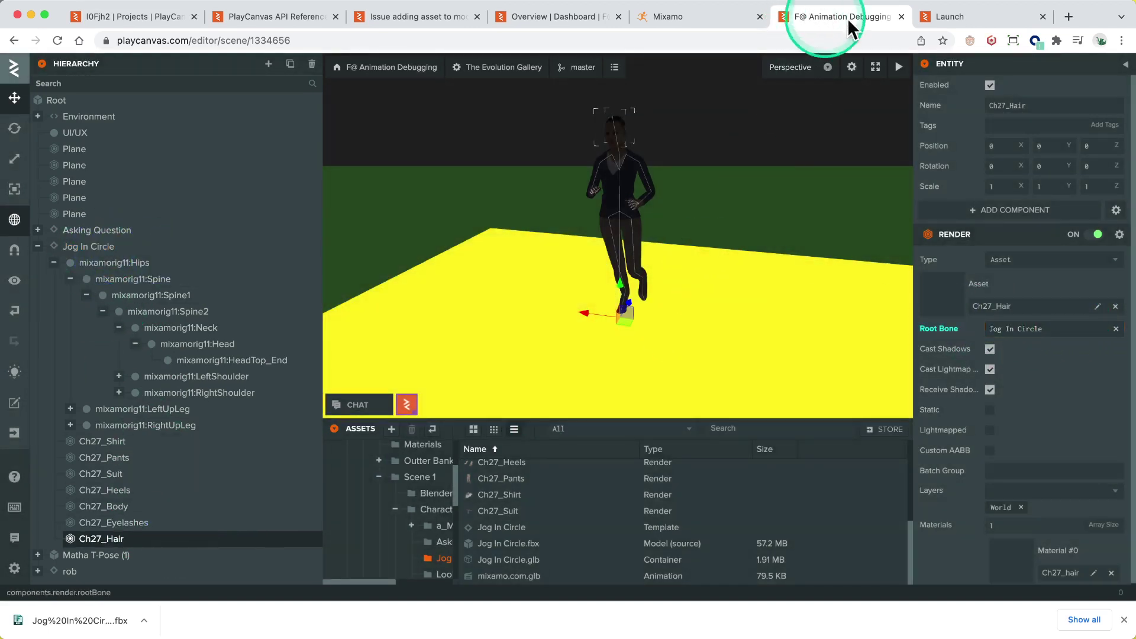
left_click(974, 19)
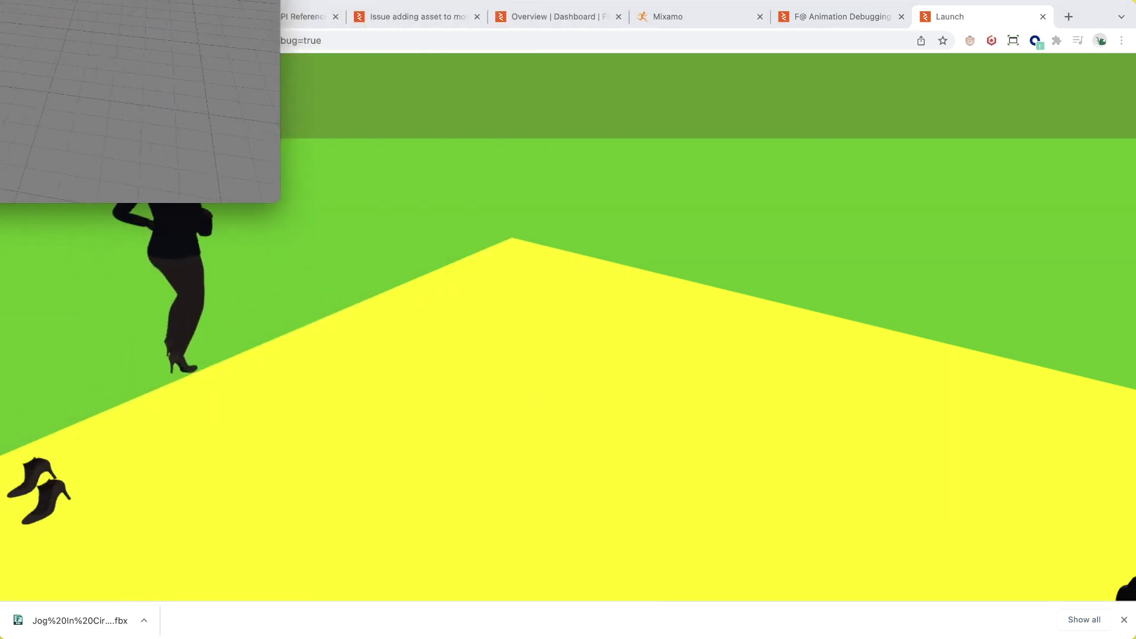
left_click(864, 17)
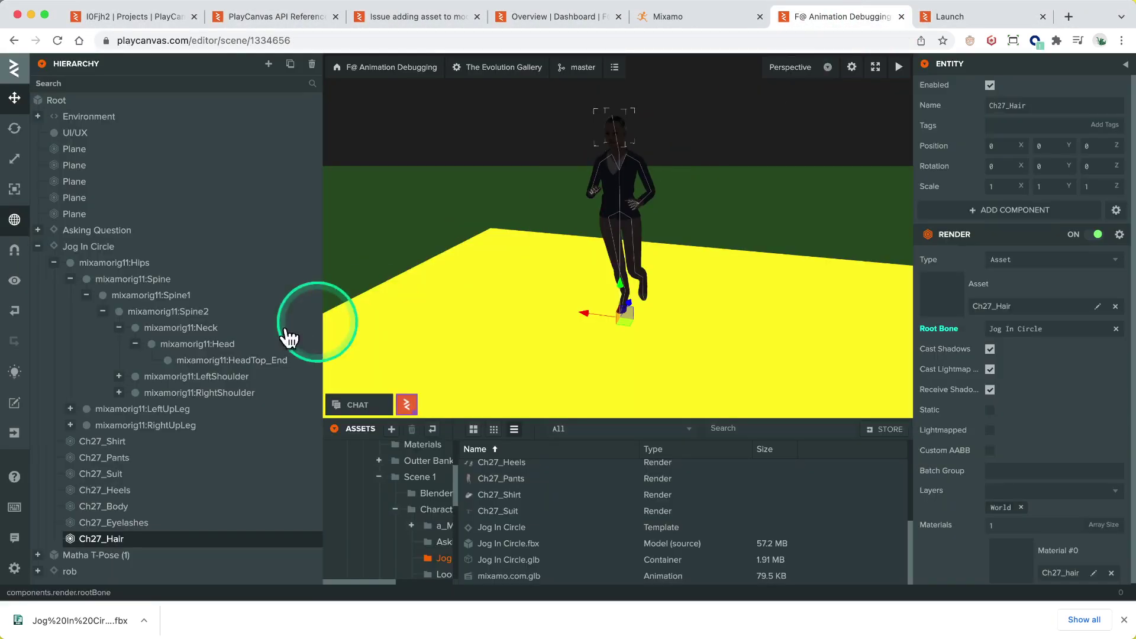
Preview the mixamo.com.glb animation on the Jog In Circle template
left_click(212, 249)
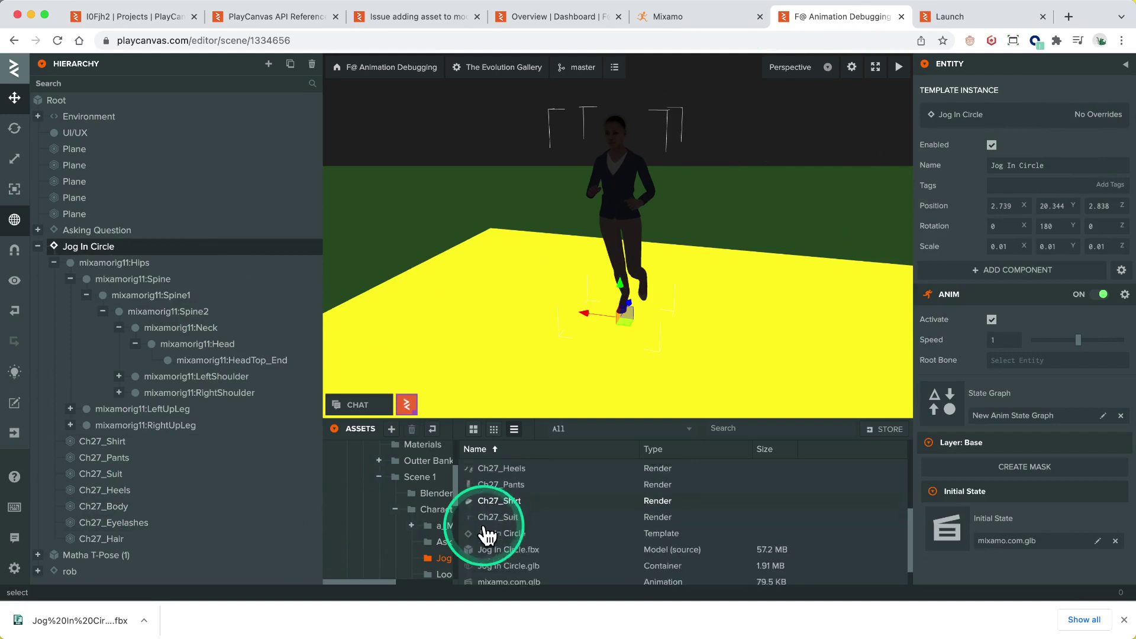
left_click(504, 576)
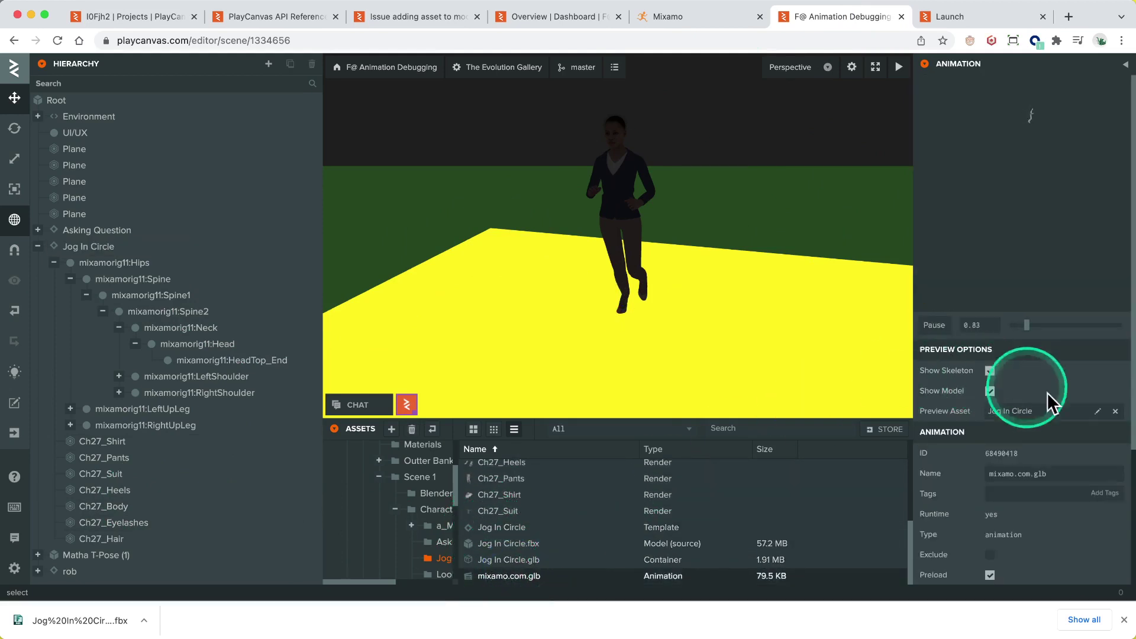
left_click(1116, 412)
left_click(1101, 414)
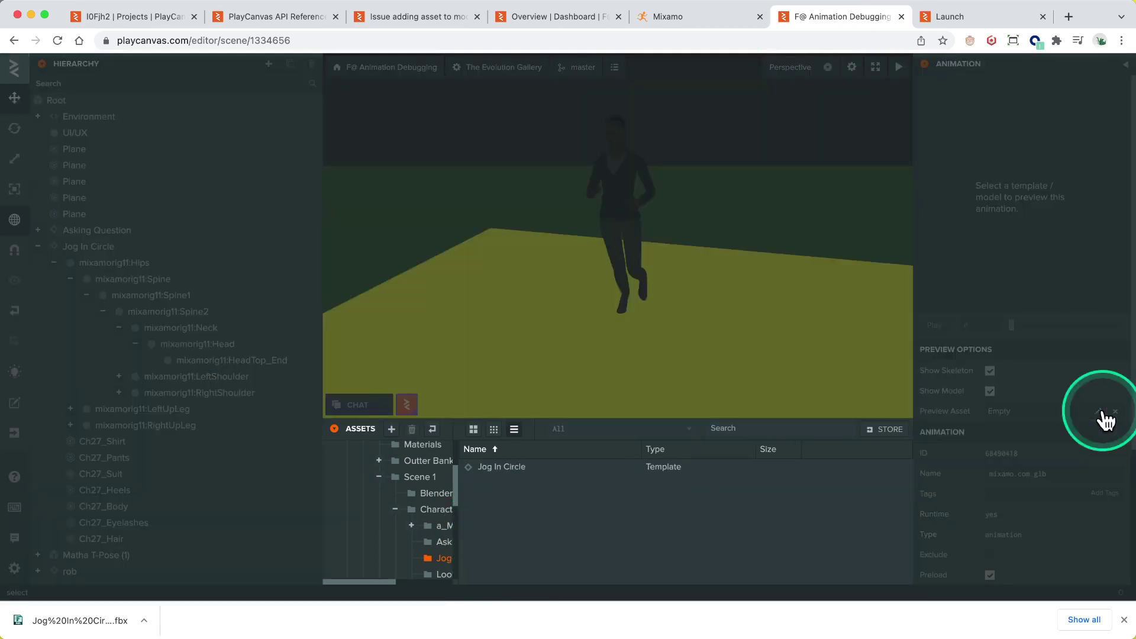
left_click(586, 473)
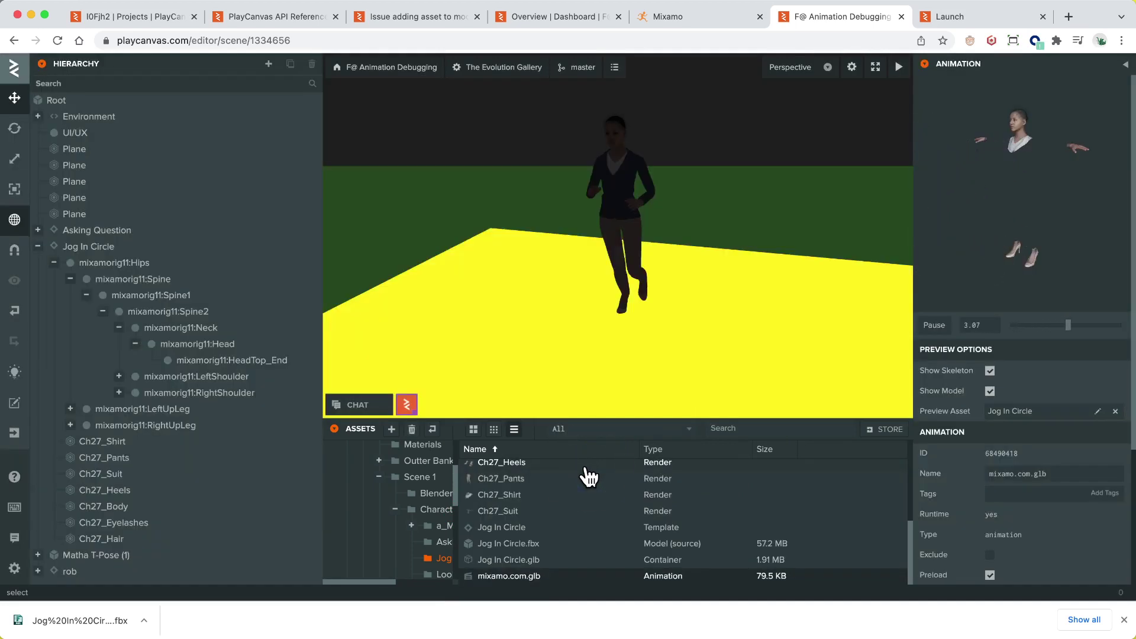
Reselect Jog In Circle and reassign the template as mixamo.com.glb's preview model once more
left_click(152, 250)
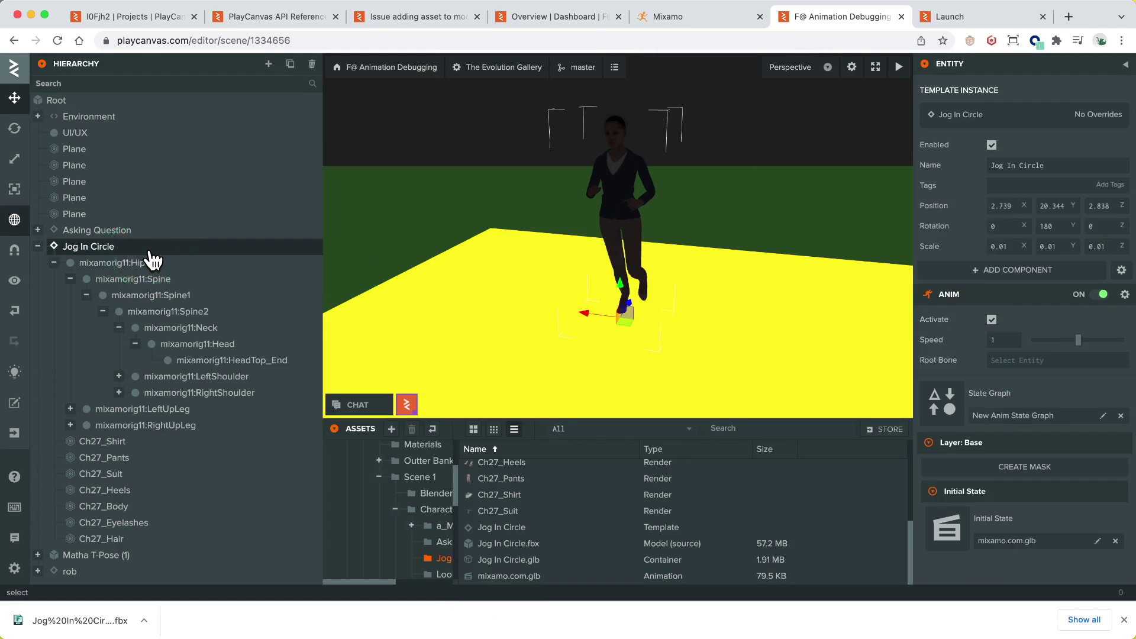
left_click(547, 577)
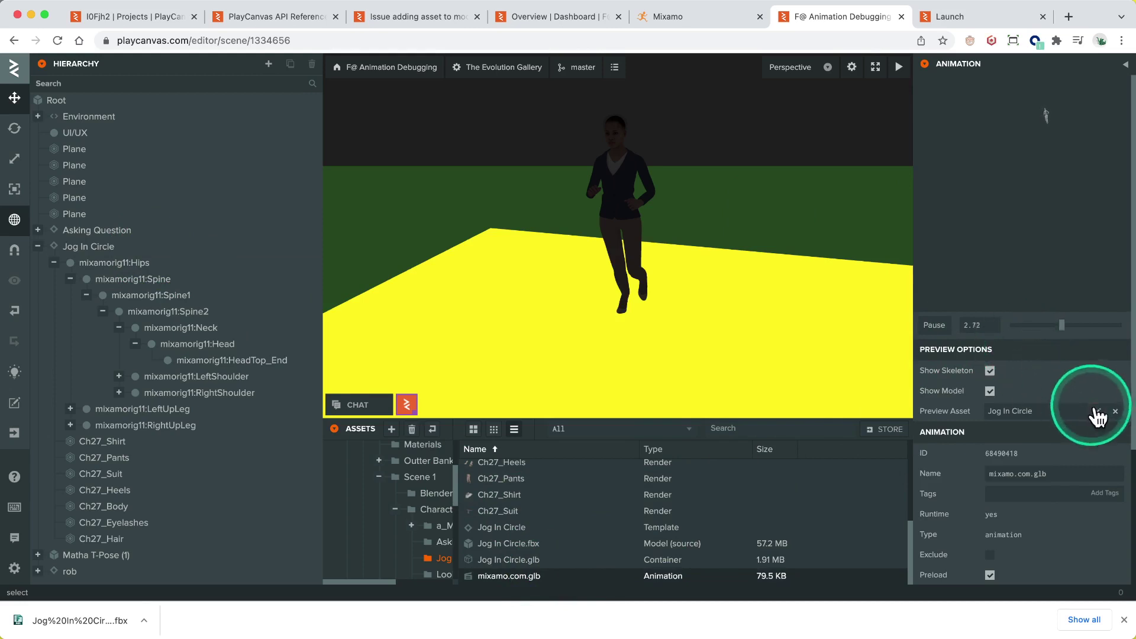
left_click(1115, 411)
left_click(1097, 415)
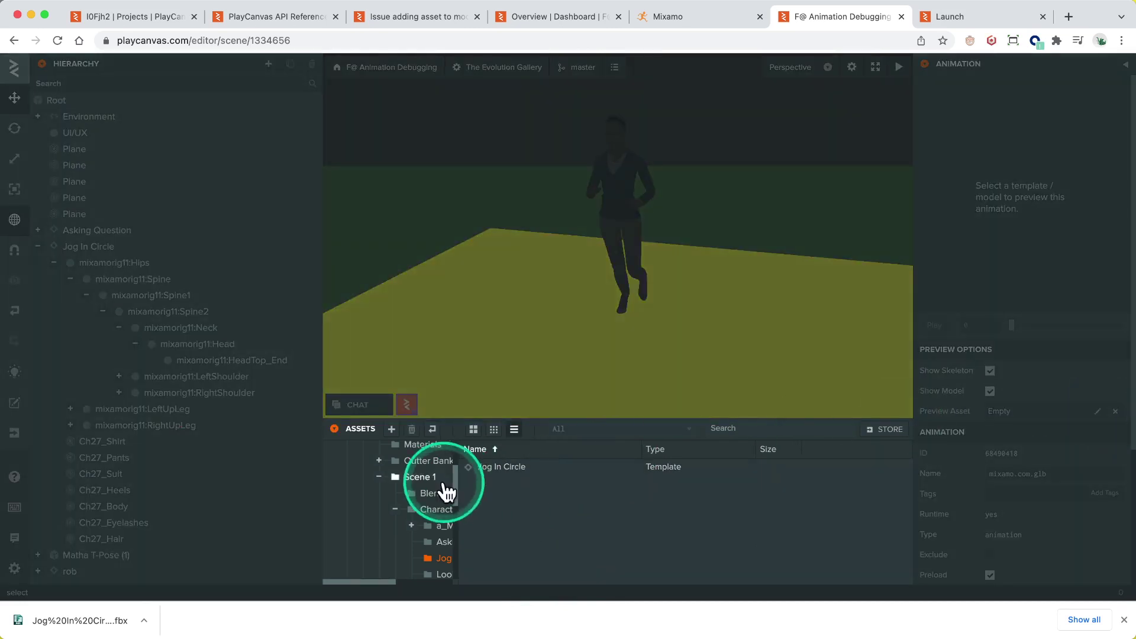
left_click(490, 471)
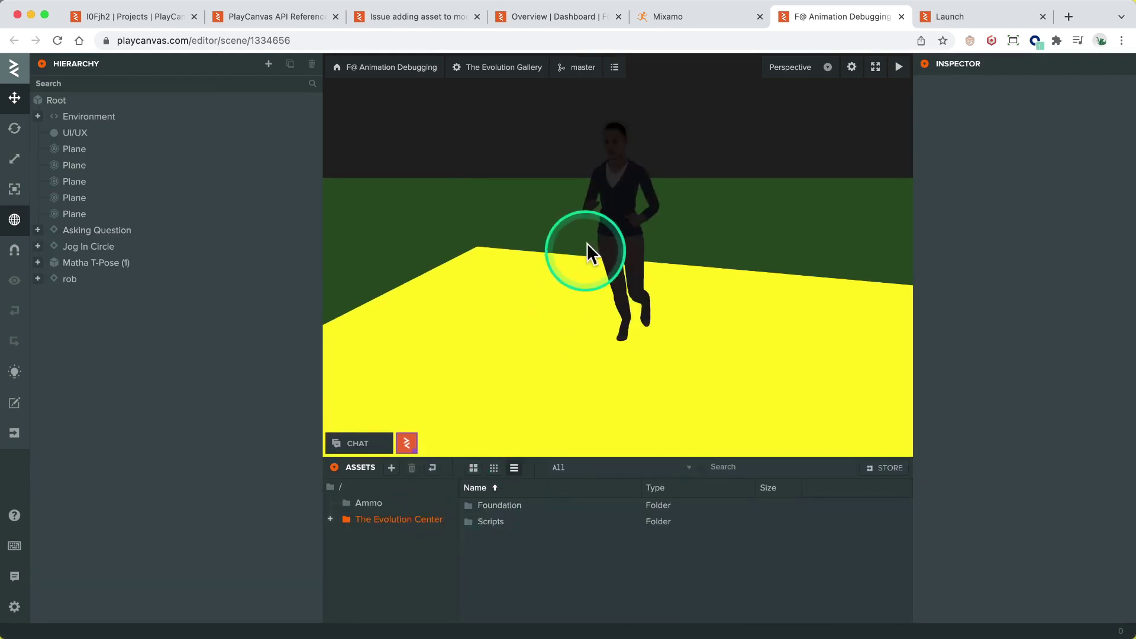
Set the Initial State animation's Preview Asset to the Jog In Circle template
left_click(606, 229)
left_click(88, 249)
left_click(939, 529)
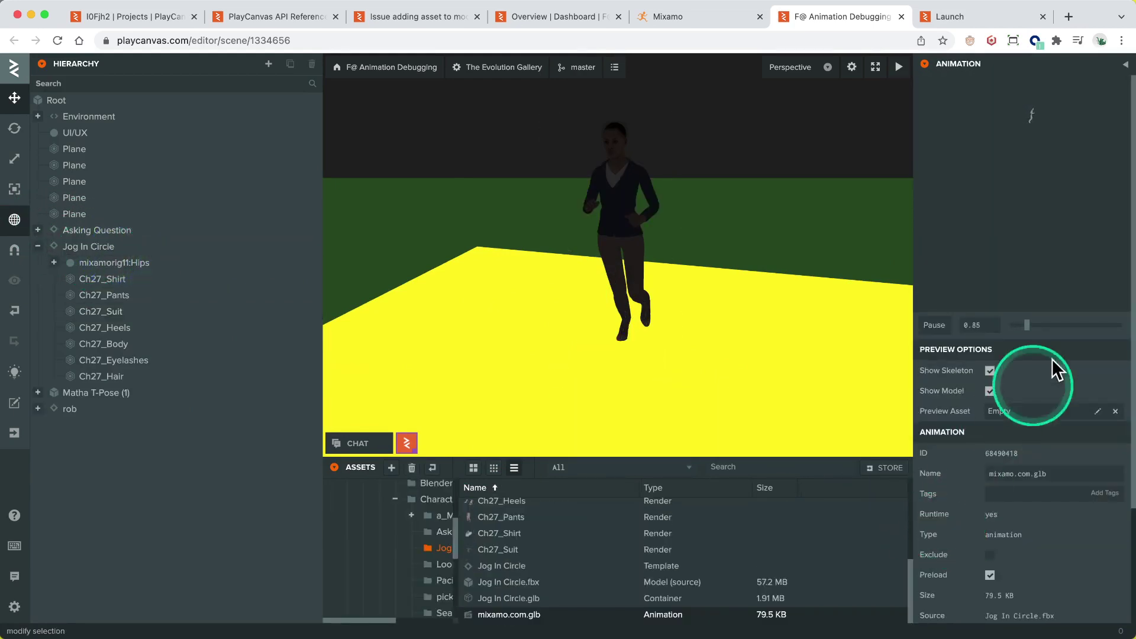
left_click(1113, 412)
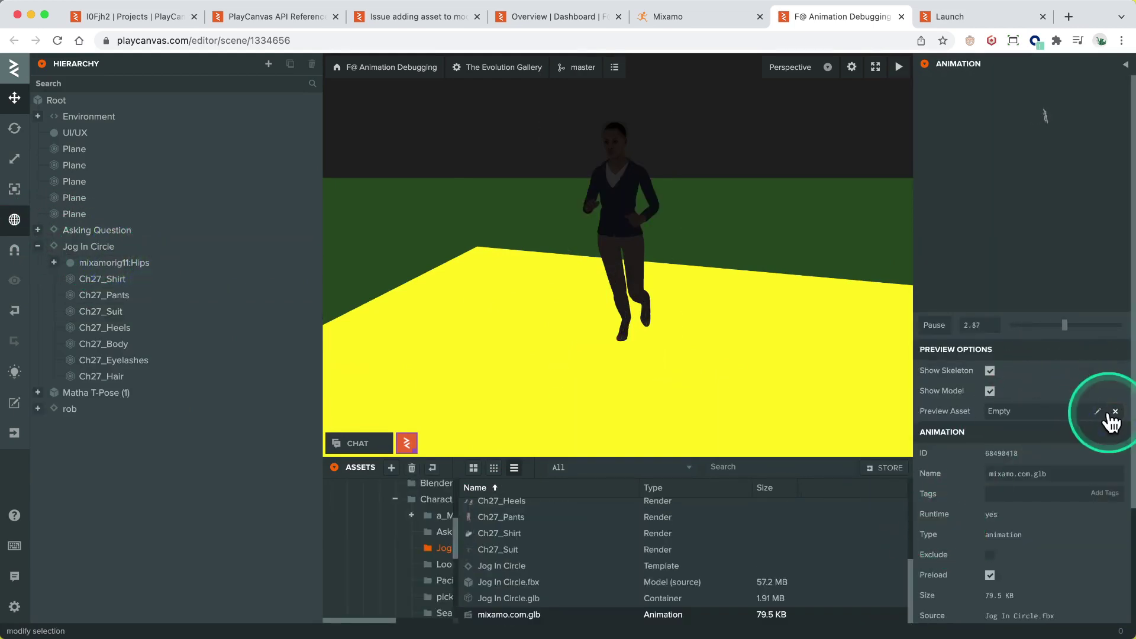
left_click(1100, 416)
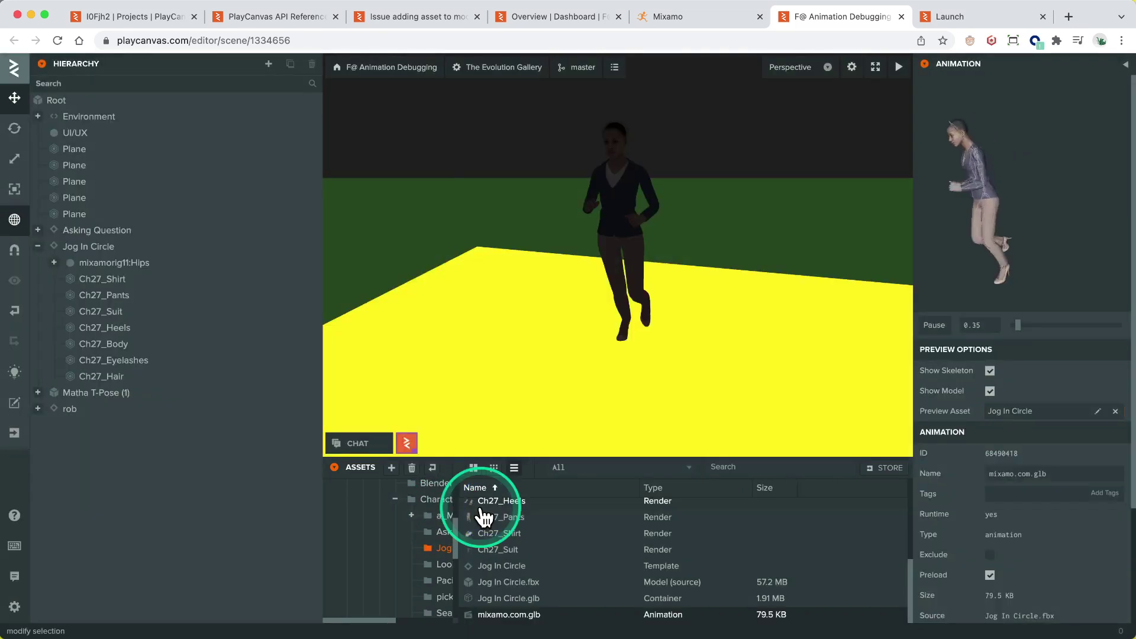
left_click(488, 504)
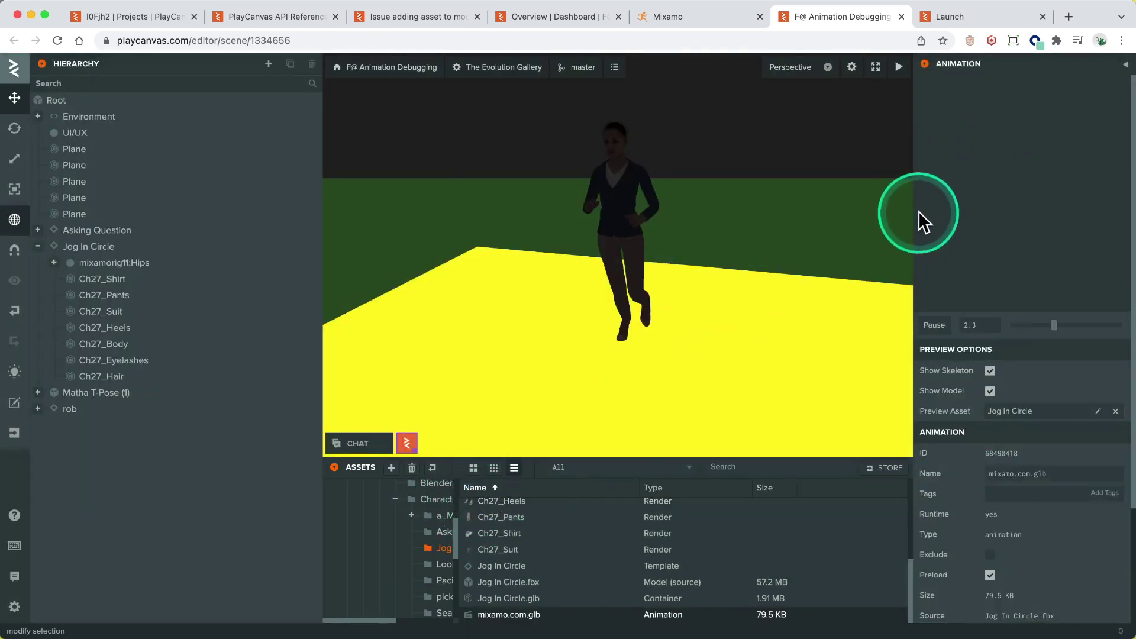
Rotate the jogging preview model into view, then return to the forum thread
left_click_drag(963, 210, 681, 172)
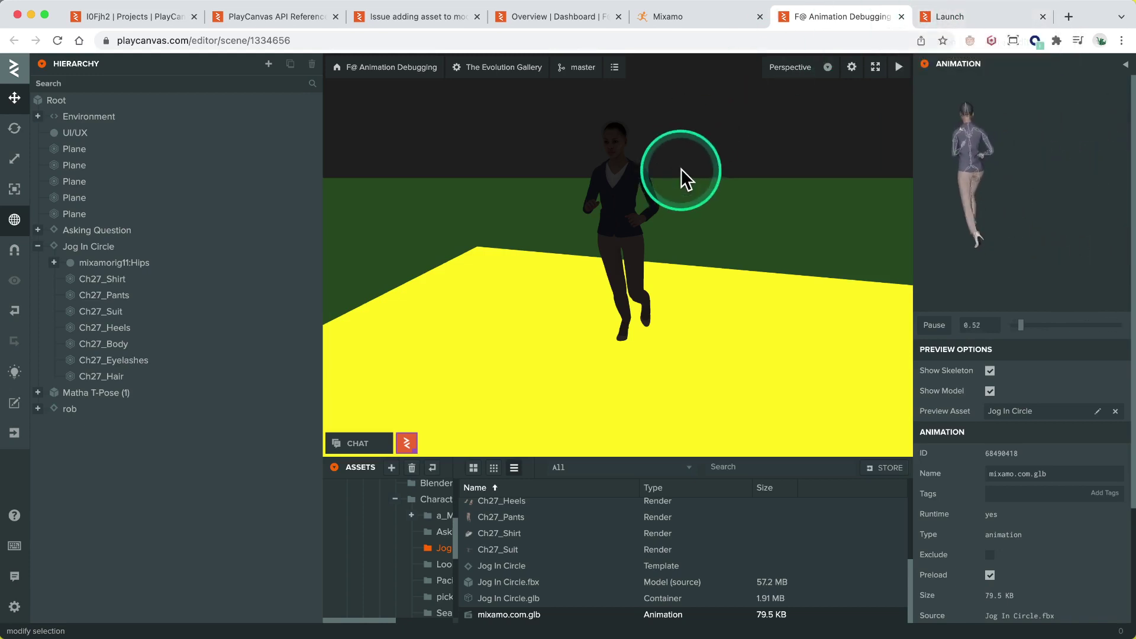
left_click(684, 137)
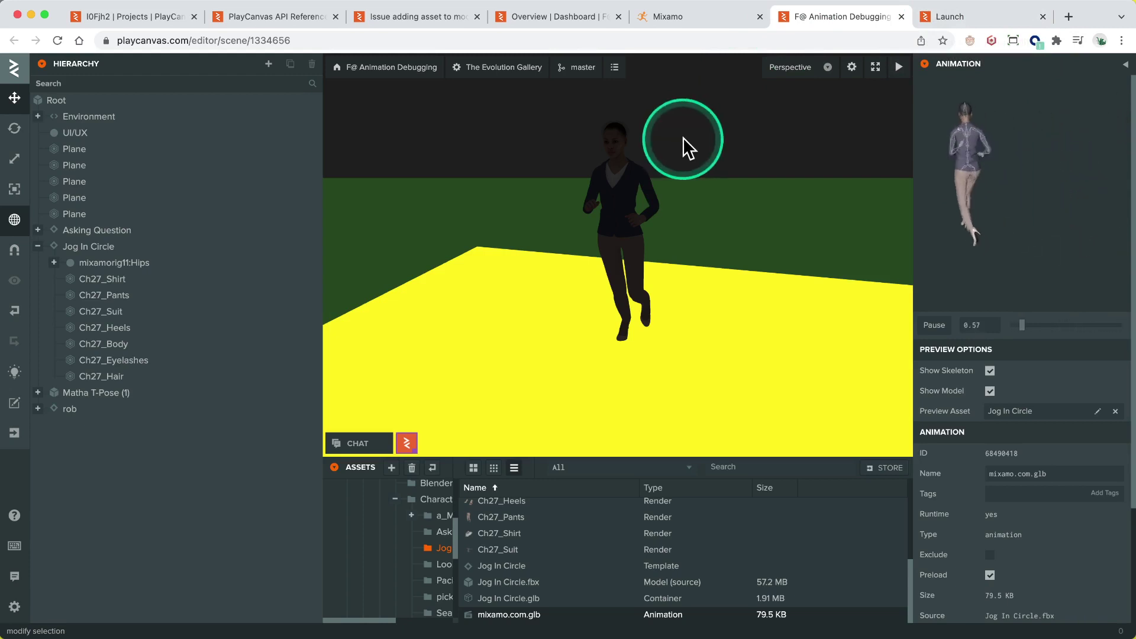
left_click(405, 15)
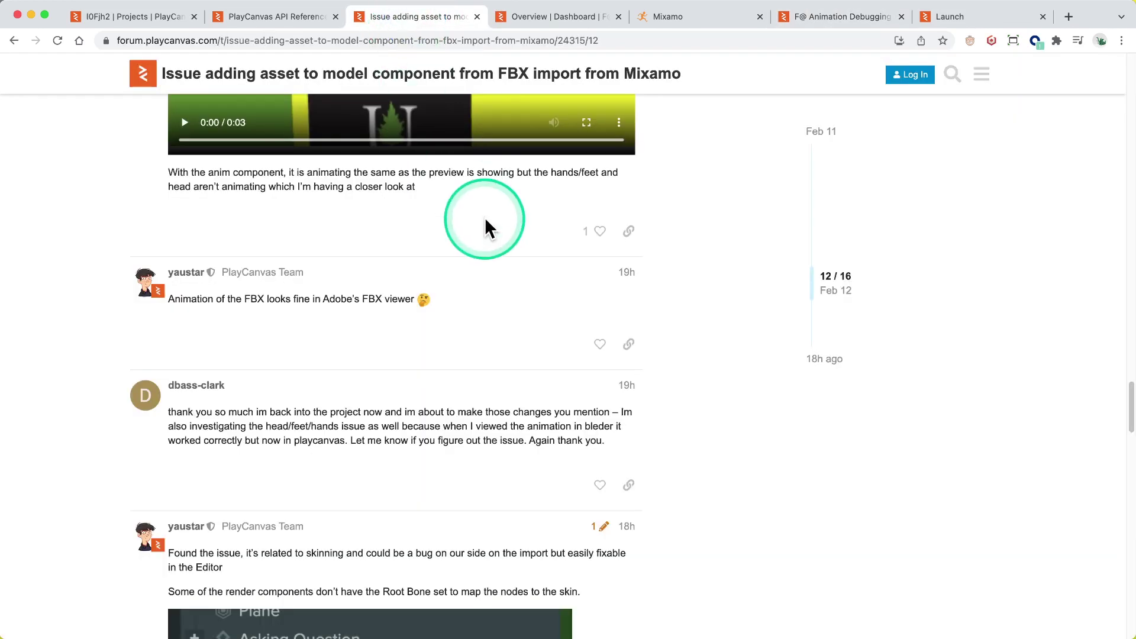
Scroll down the forum thread to the Root Bone screenshots and demo video
scroll(479, 224, "down", 4)
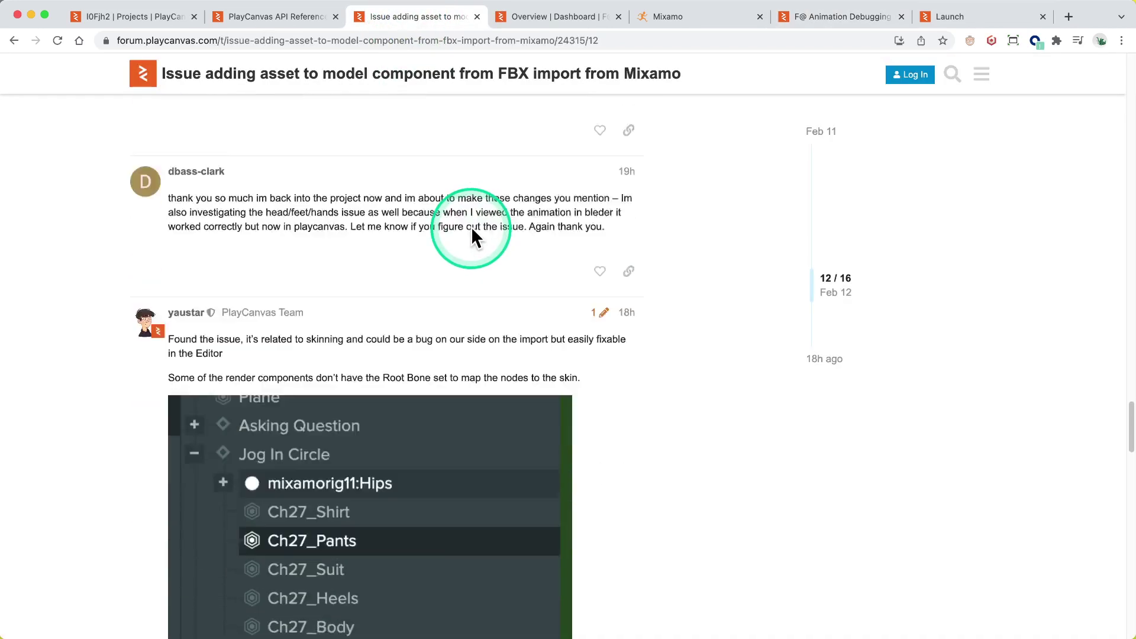
scroll(472, 228, "down", 12)
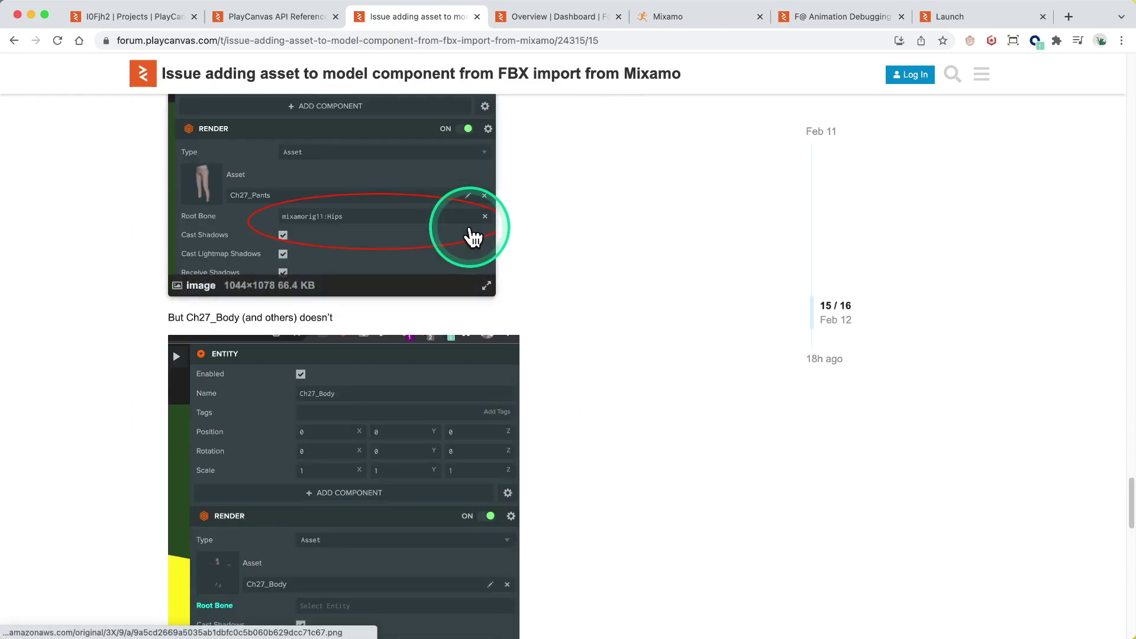
scroll(472, 236, "down", 12)
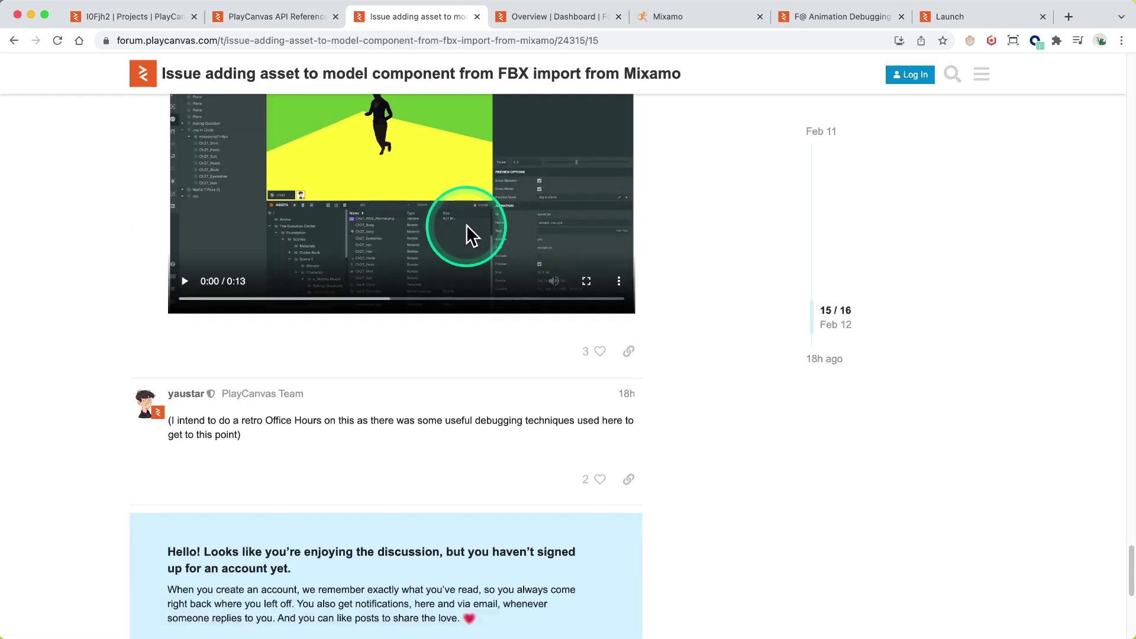